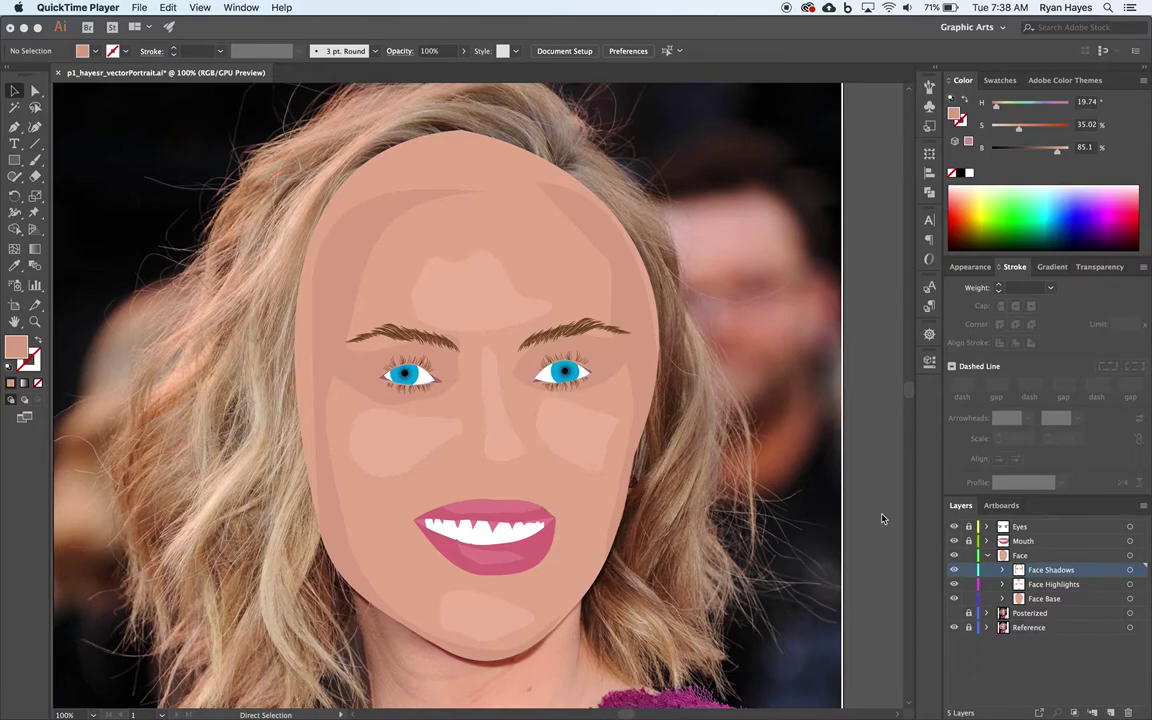
Step: Hide the Face Base layer and drag-zoom in closely on the photo's nose
{"action": "left_click", "coordinate": [954, 601]}
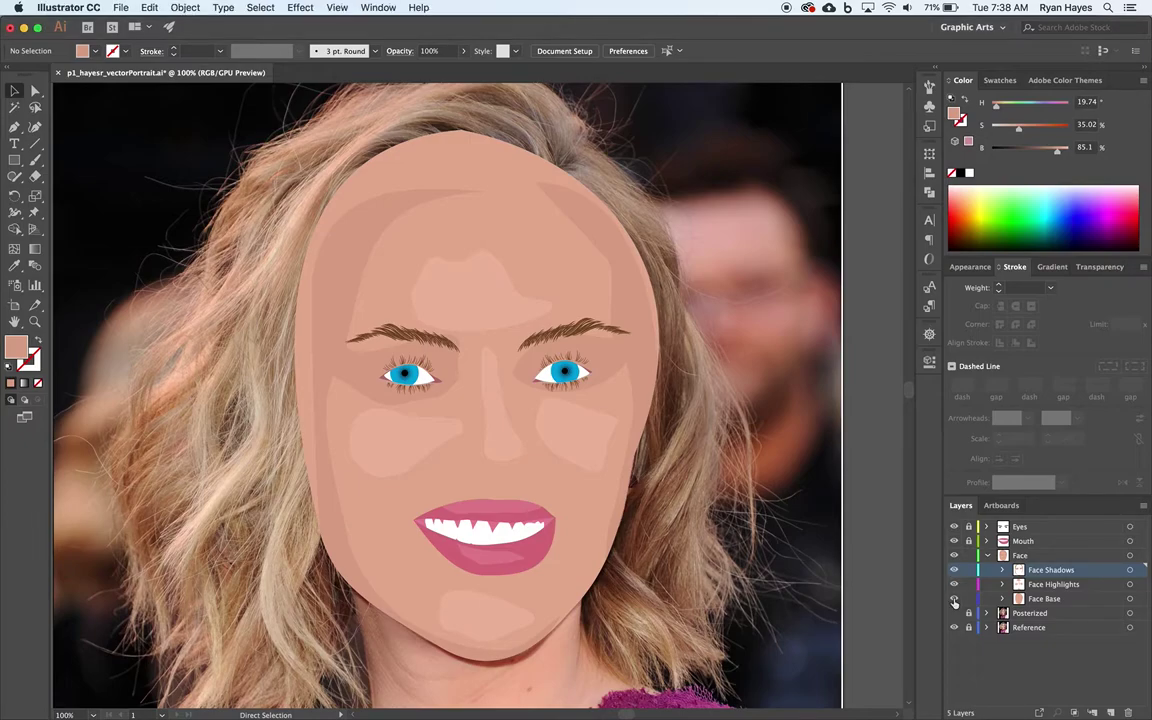
{"action": "left_click", "coordinate": [954, 599]}
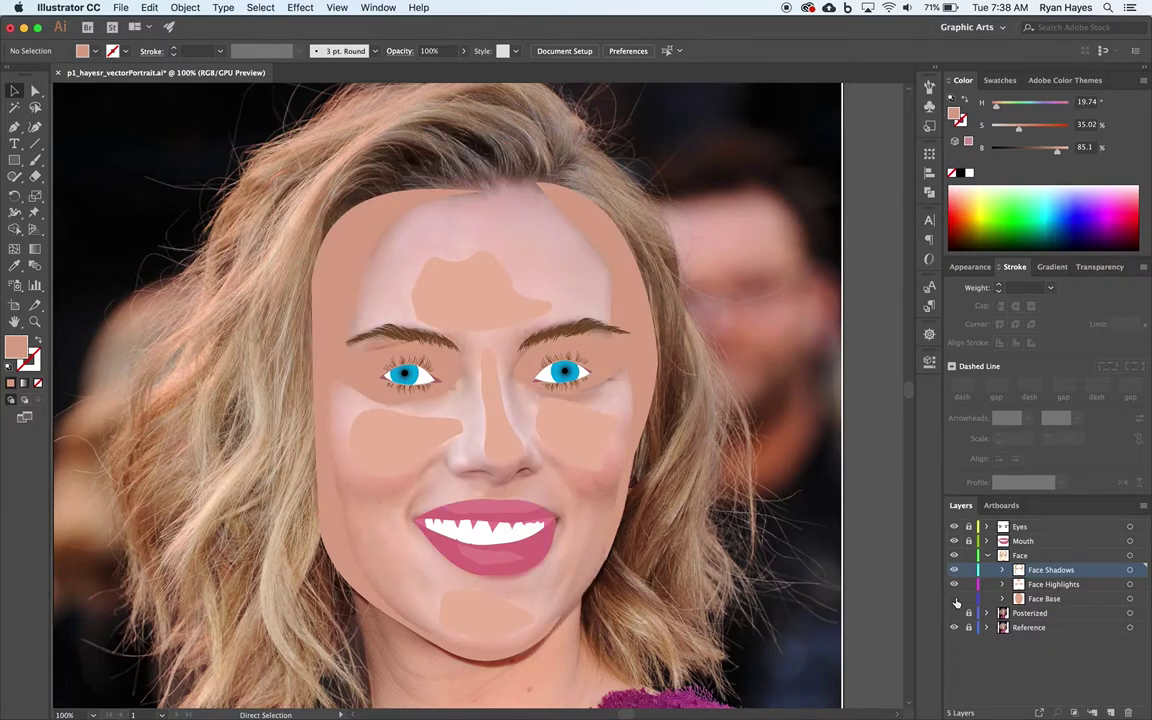
{"action": "key", "text": "v"}
{"action": "left_click", "coordinate": [34, 321]}
{"action": "left_click_drag", "start_coordinate": [473, 405], "coordinate": [594, 560]}
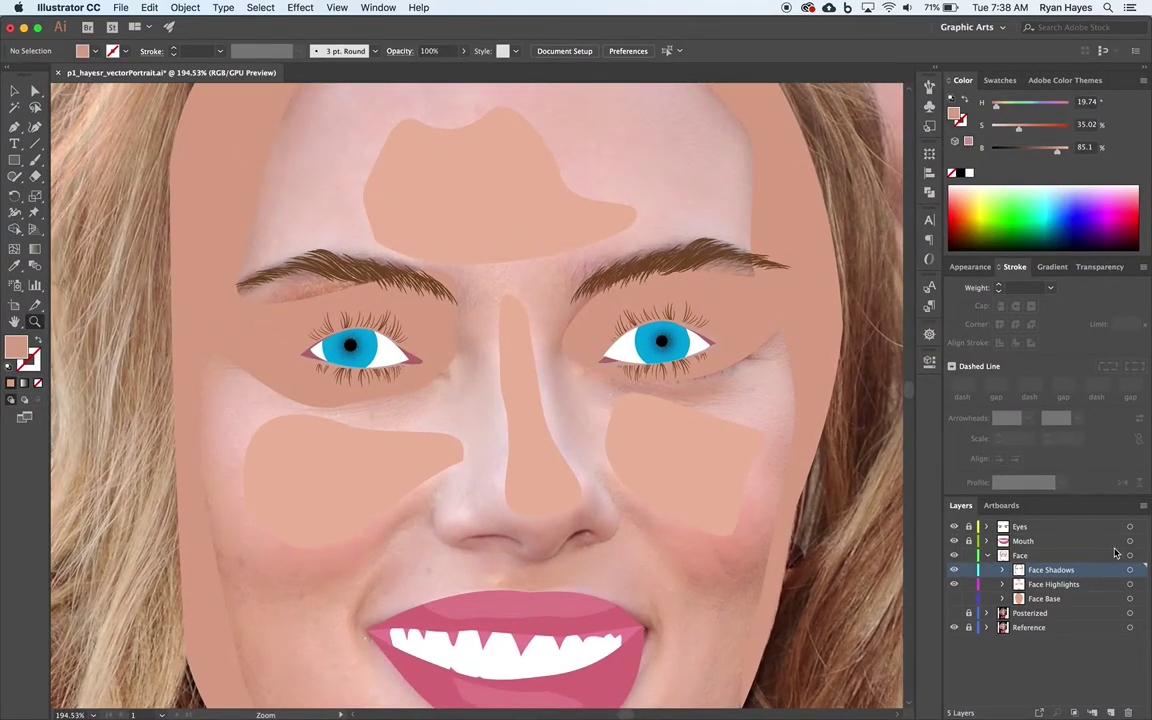
Step: Create a new layer above Eyes and name it Nose
{"action": "left_click", "coordinate": [1045, 527]}
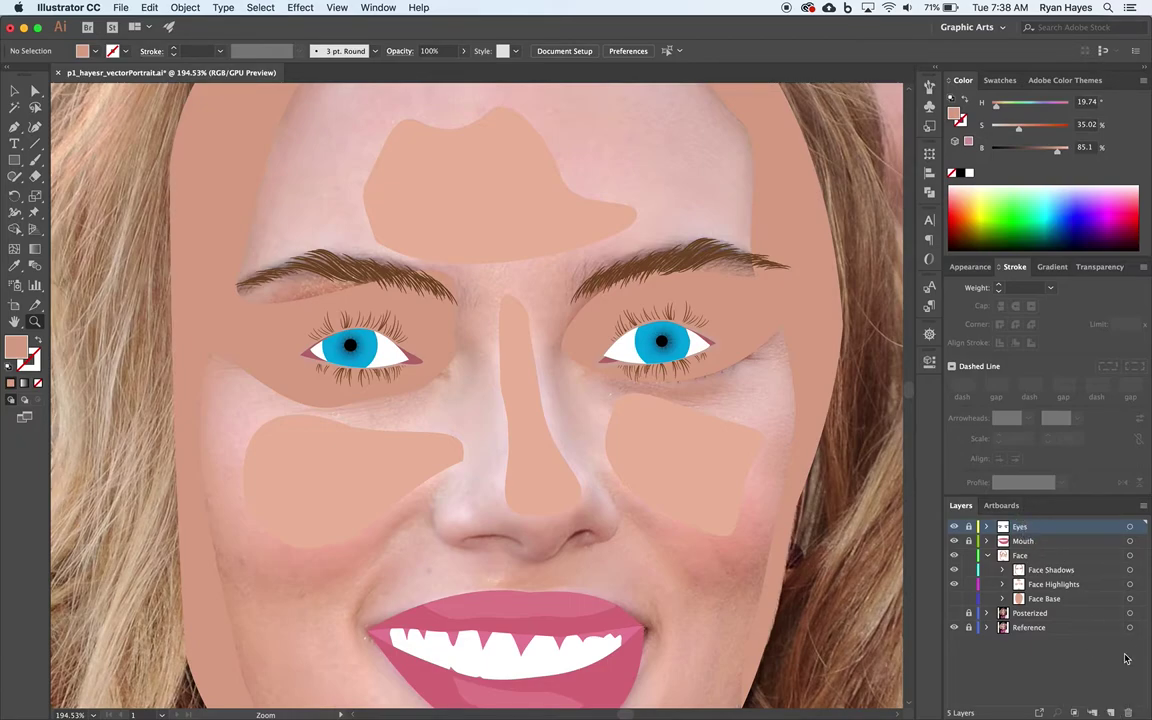
{"action": "left_click", "coordinate": [1111, 713]}
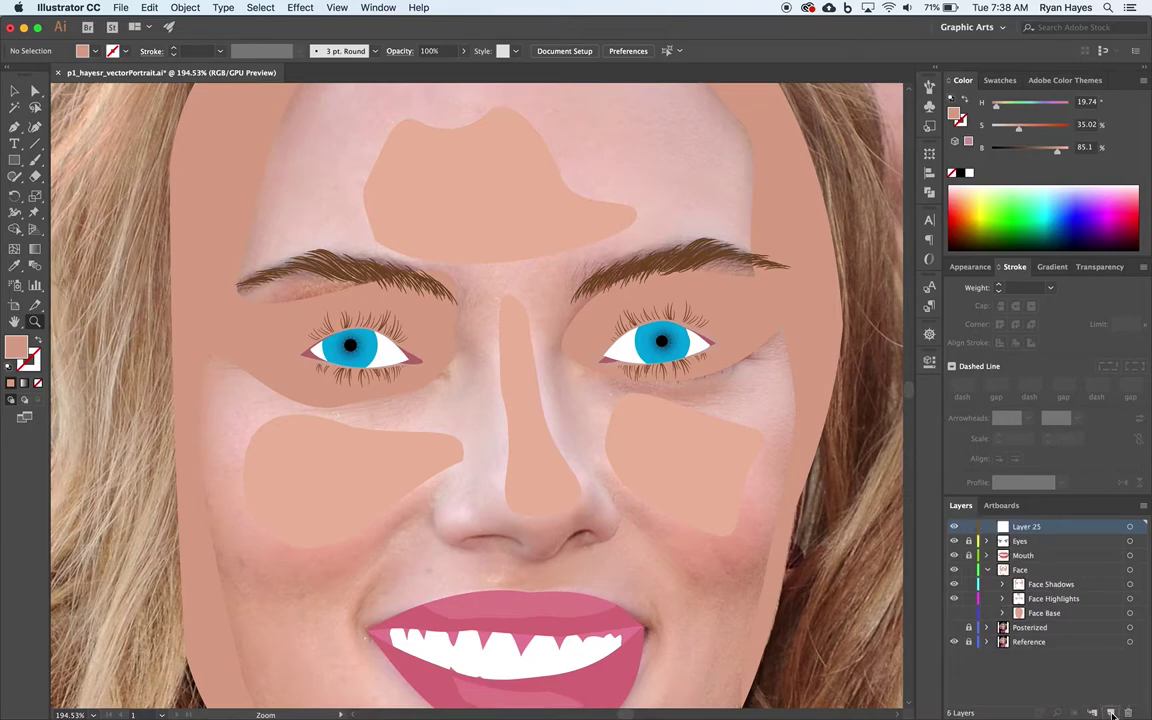
{"action": "left_click", "coordinate": [1111, 713], "text": "alt"}
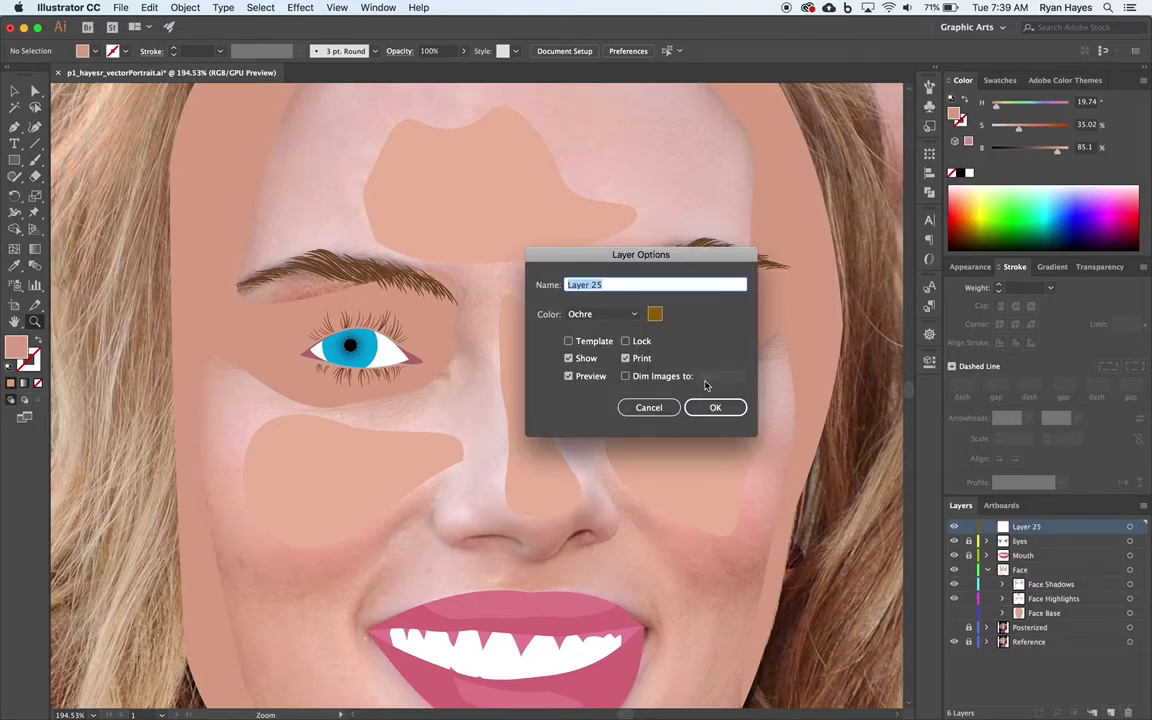
{"action": "type", "text": "Nose"}
{"action": "left_click", "coordinate": [709, 406]}
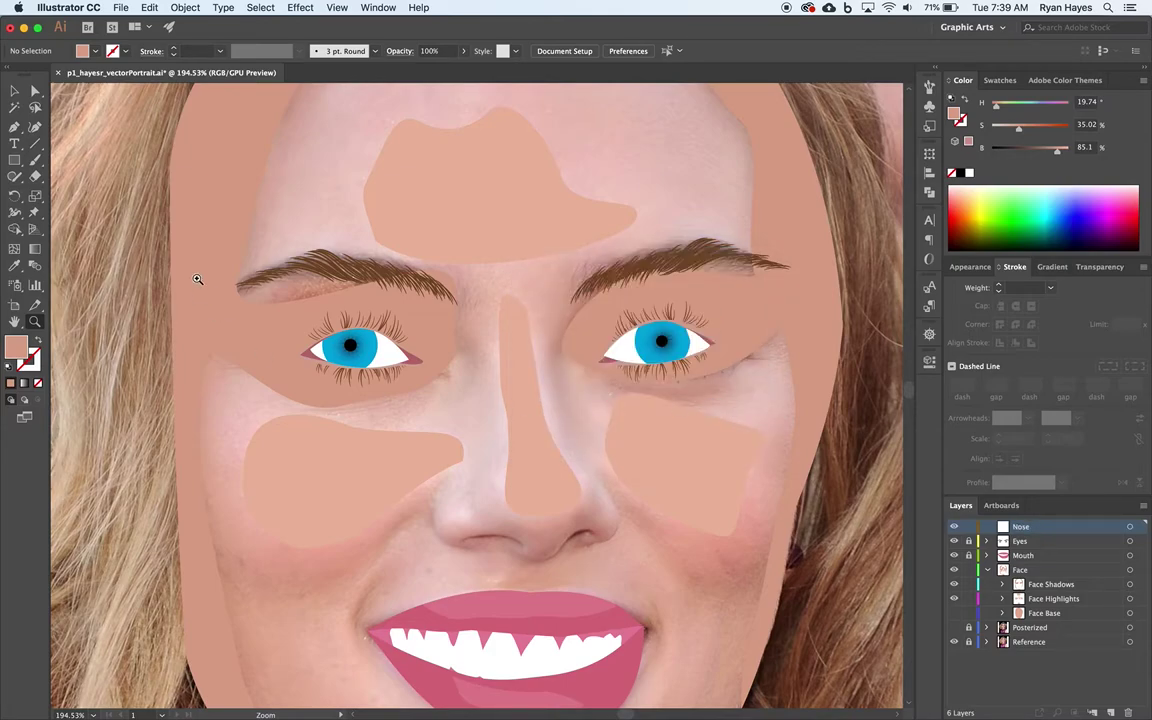
Step: Pick the Pen tool with fill set to None and a black stroke
{"action": "left_click", "coordinate": [14, 127]}
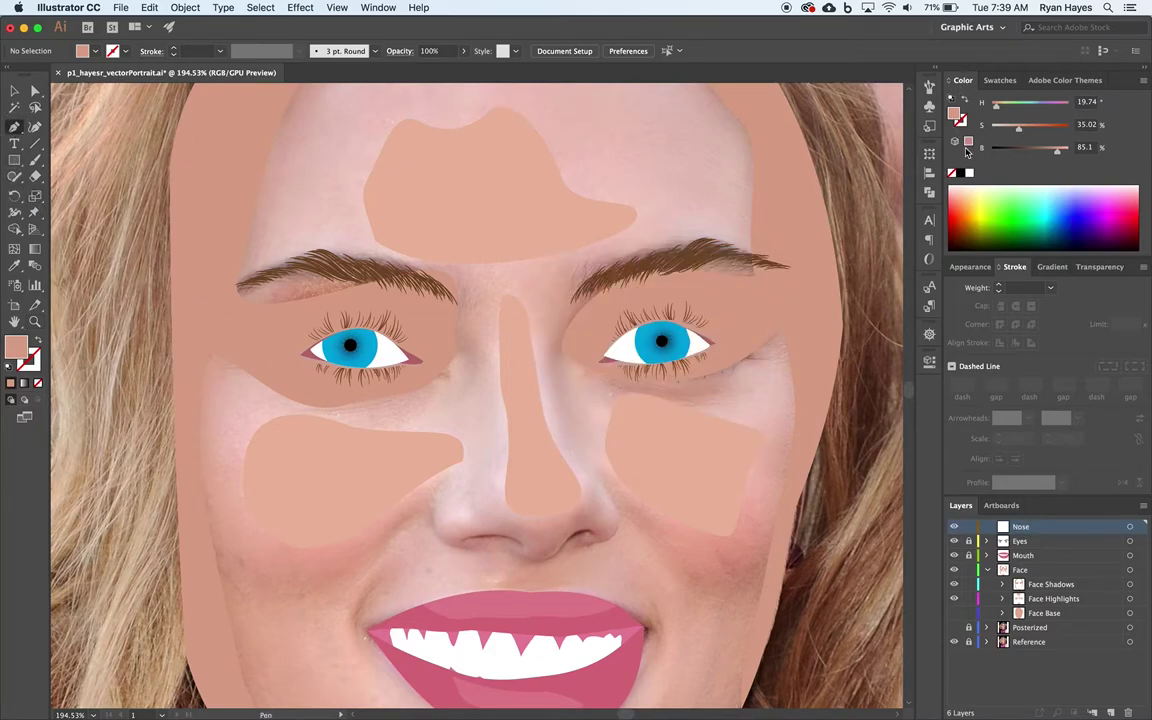
{"action": "left_click", "coordinate": [951, 172]}
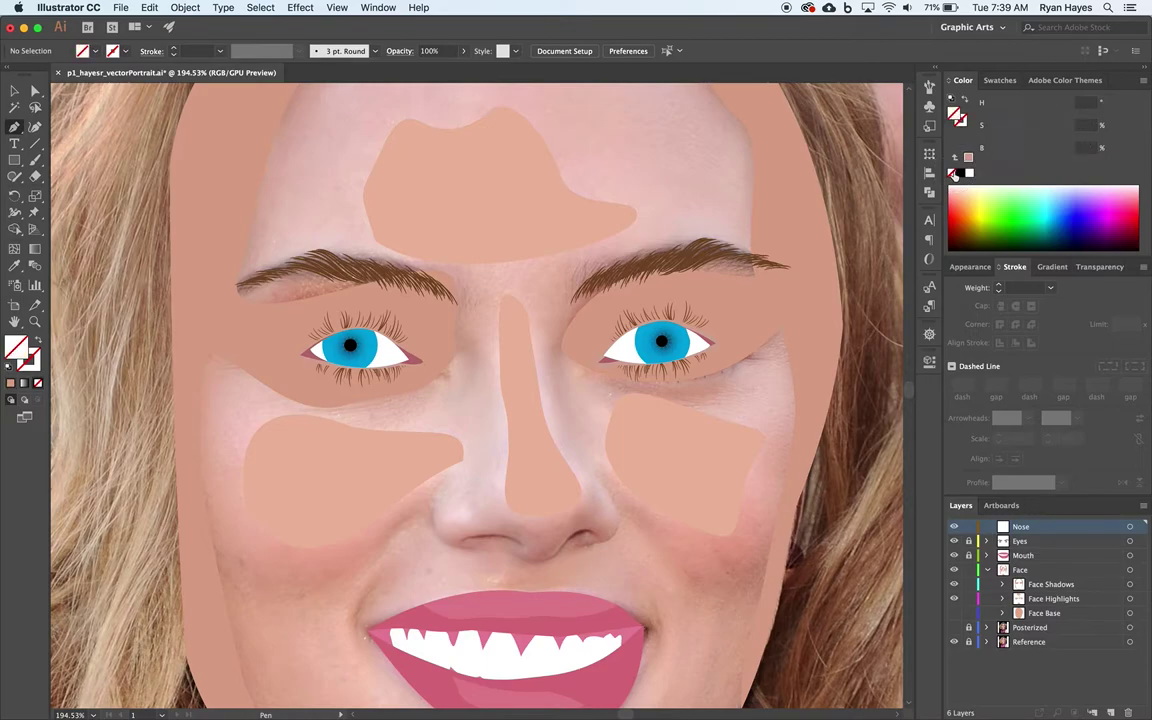
{"action": "left_click", "coordinate": [960, 119]}
{"action": "left_click", "coordinate": [960, 173]}
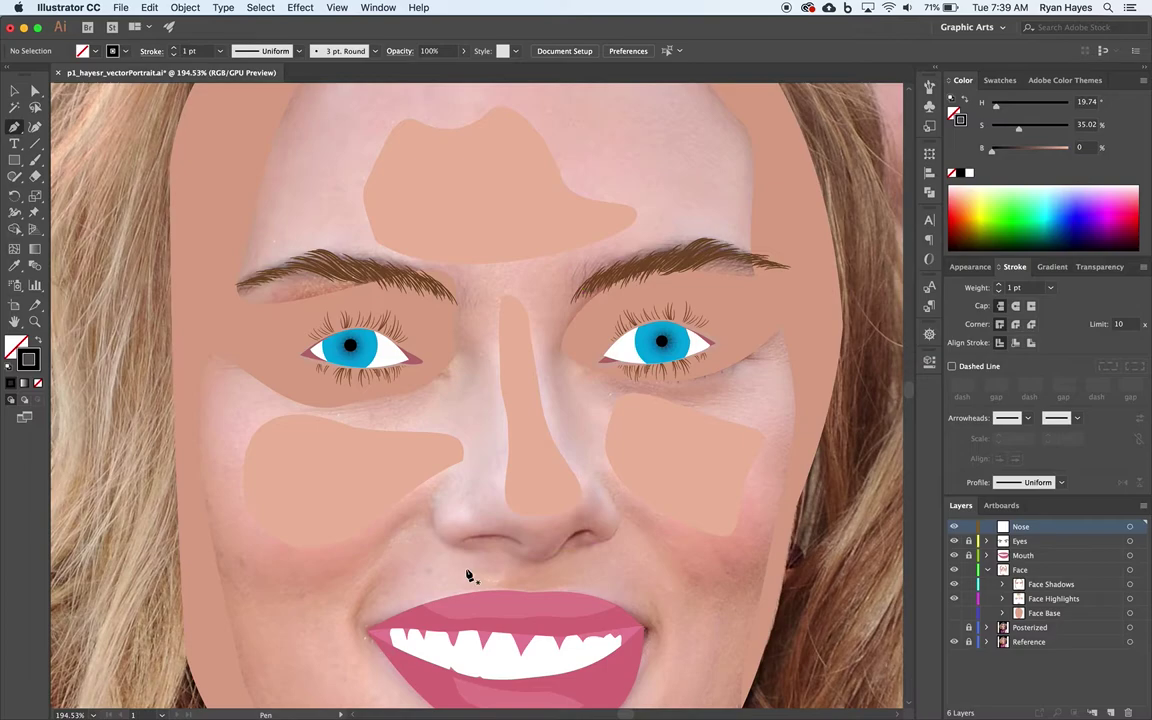
Step: Draw closed Pen outlines around the left and right nostrils, then check and deselect them
{"action": "mouse_move", "coordinate": [451, 547]}
{"action": "left_mouse_down"}
{"action": "mouse_move", "coordinate": [476, 532]}
{"action": "mouse_move", "coordinate": [530, 559]}
{"action": "mouse_move", "coordinate": [458, 538]}
{"action": "left_mouse_up"}
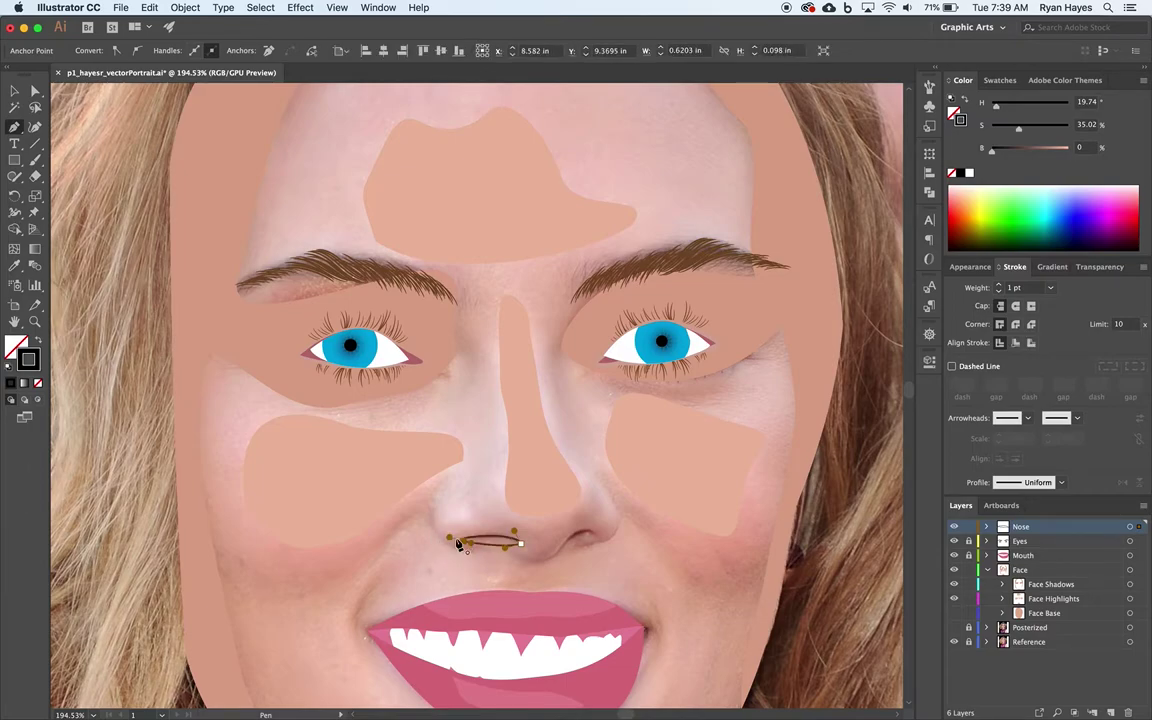
{"action": "left_click", "coordinate": [582, 537], "text": "super"}
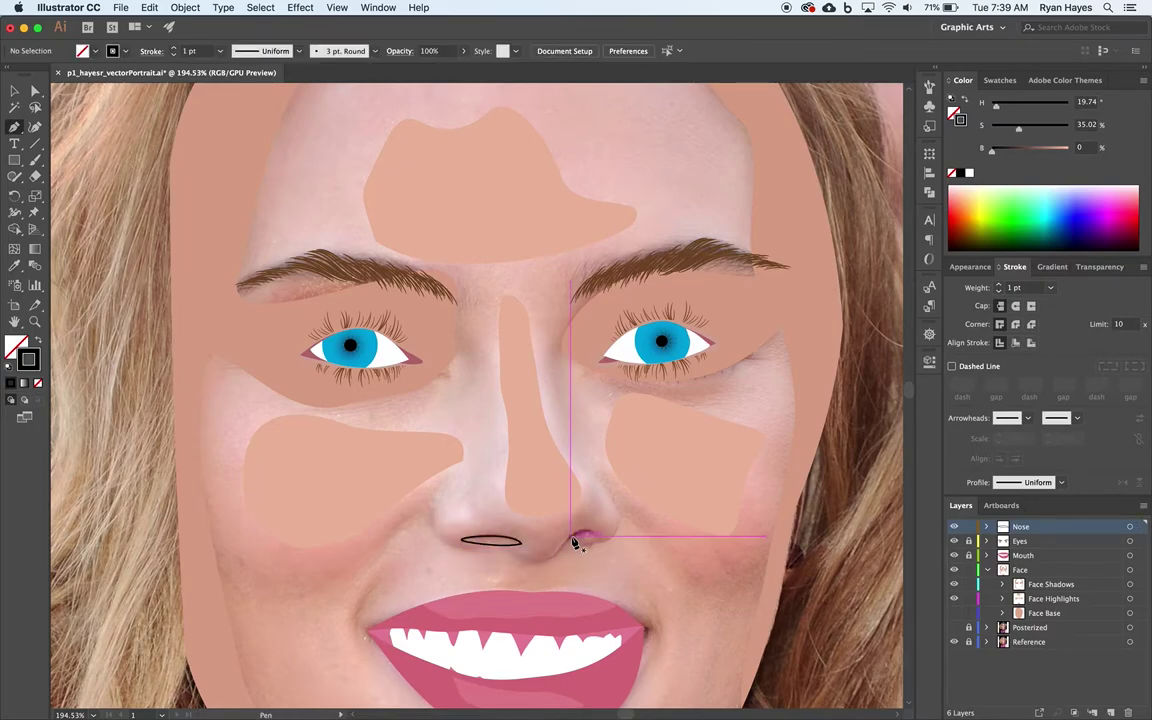
{"action": "left_click_drag", "start_coordinate": [563, 546], "coordinate": [593, 532]}
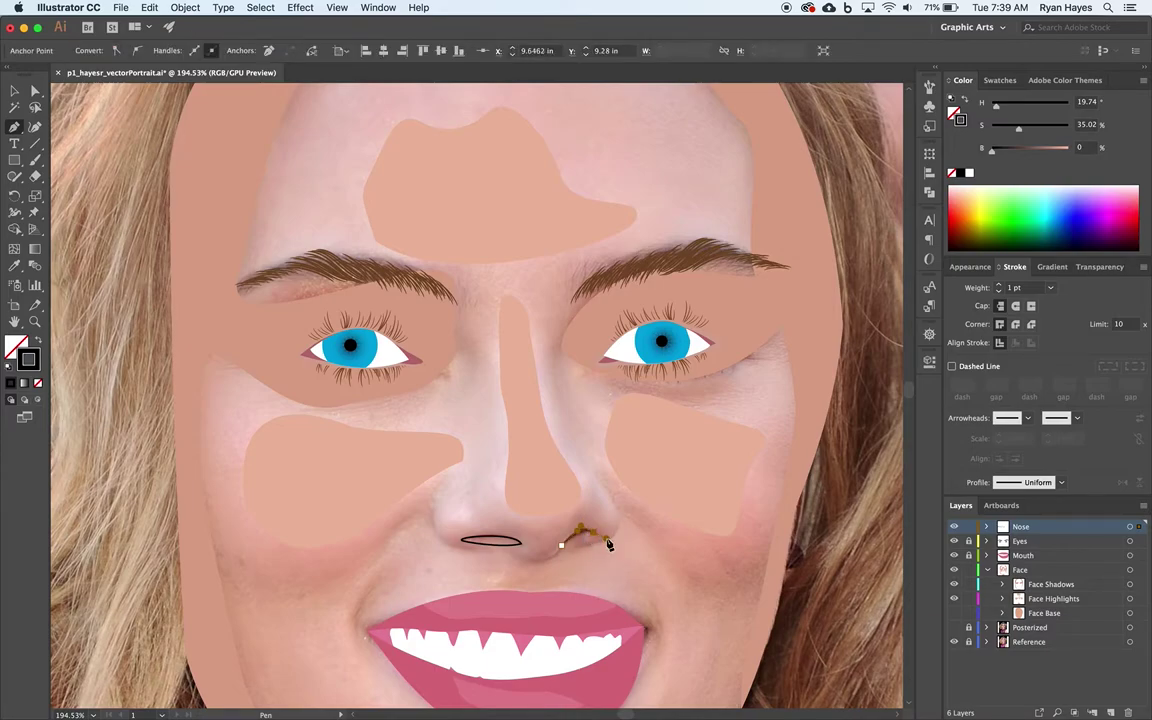
{"action": "mouse_move", "coordinate": [605, 540]}
{"action": "left_mouse_down"}
{"action": "mouse_move", "coordinate": [587, 536]}
{"action": "mouse_move", "coordinate": [592, 545]}
{"action": "left_mouse_up"}
{"action": "left_click", "coordinate": [578, 531]}
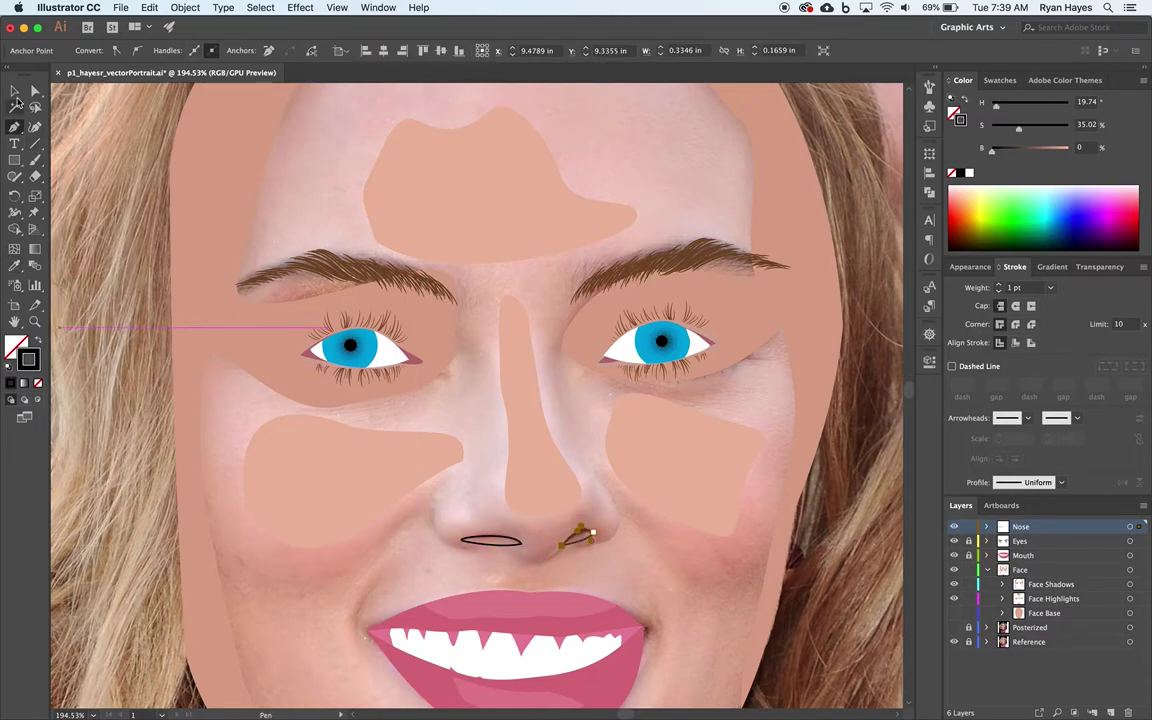
{"action": "left_click", "coordinate": [15, 91]}
{"action": "left_click", "coordinate": [301, 633]}
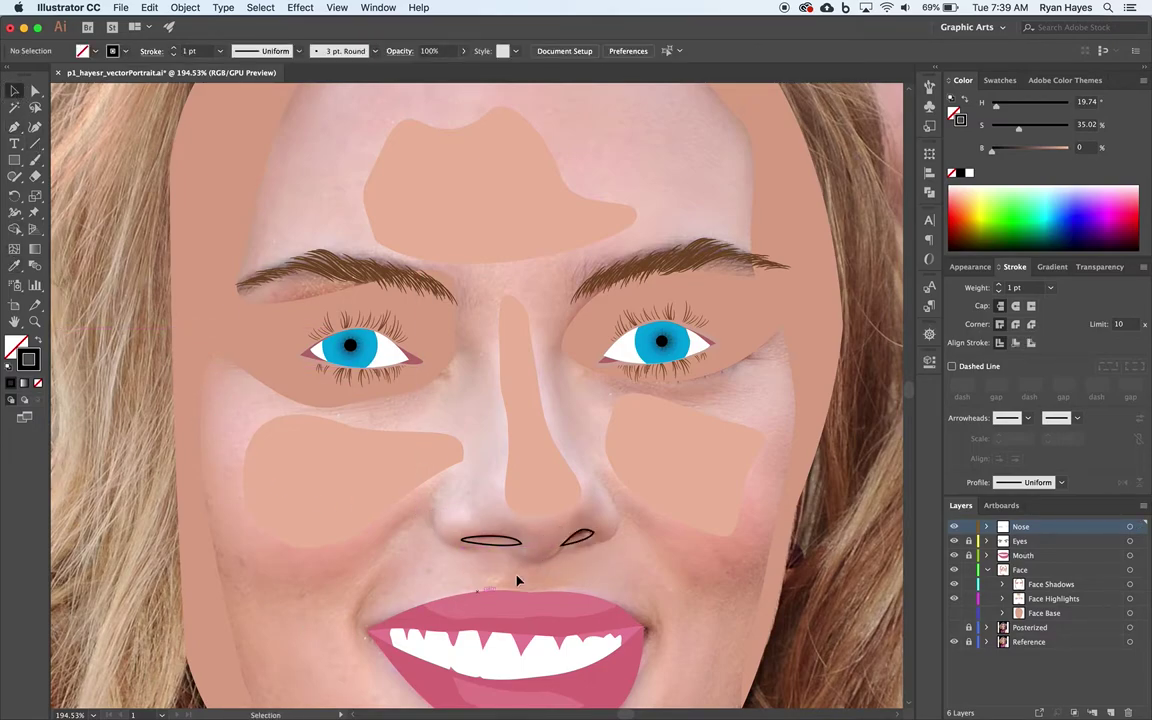
{"action": "left_click", "coordinate": [590, 532]}
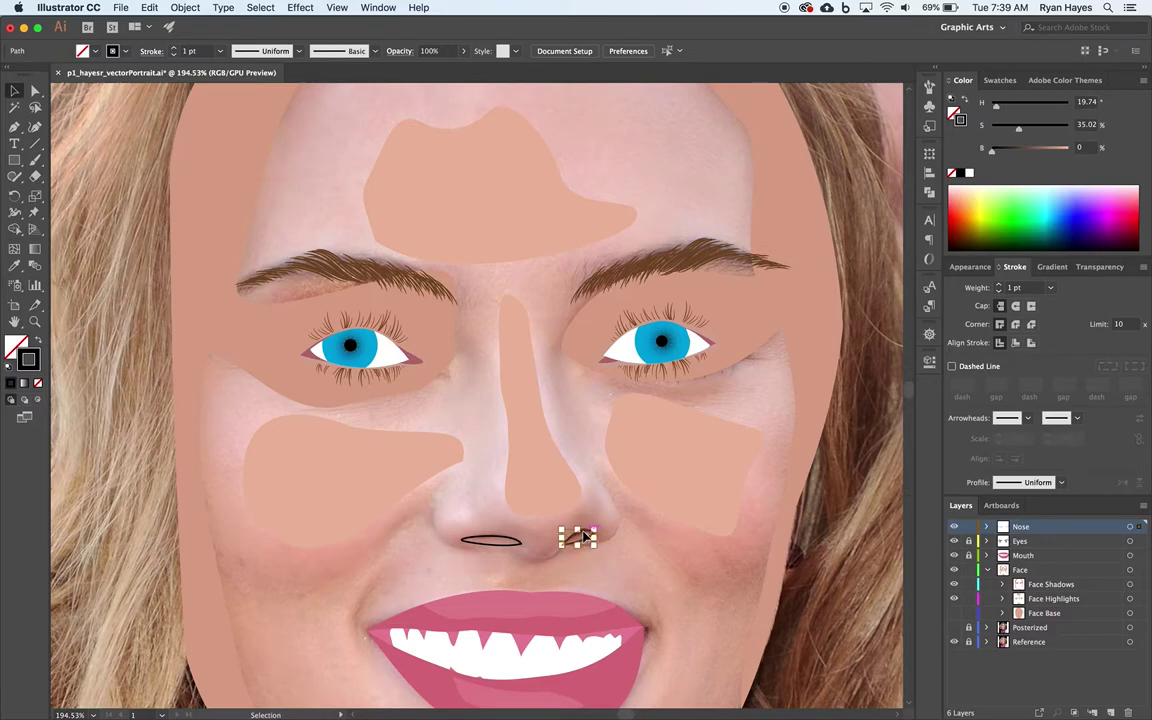
{"action": "left_click", "coordinate": [455, 545]}
Step: Draw a closed Pen path along the nose base from the left nostril to the right
{"action": "left_click", "coordinate": [14, 128]}
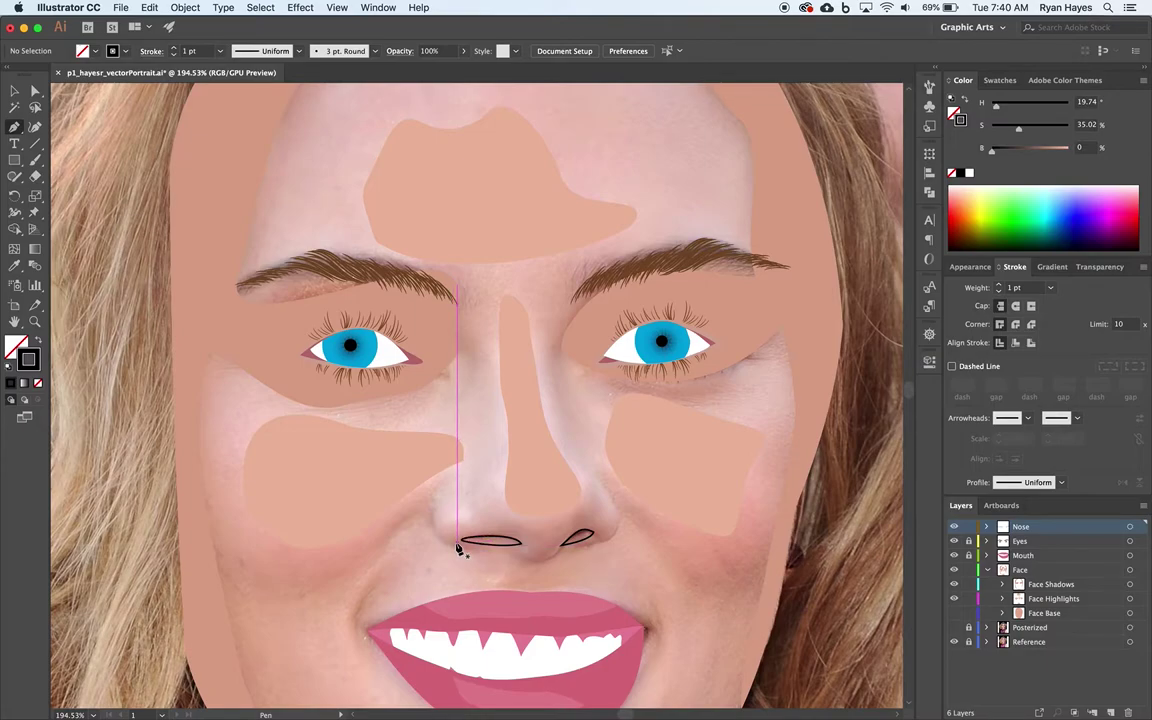
{"action": "left_click_drag", "start_coordinate": [458, 549], "coordinate": [472, 540]}
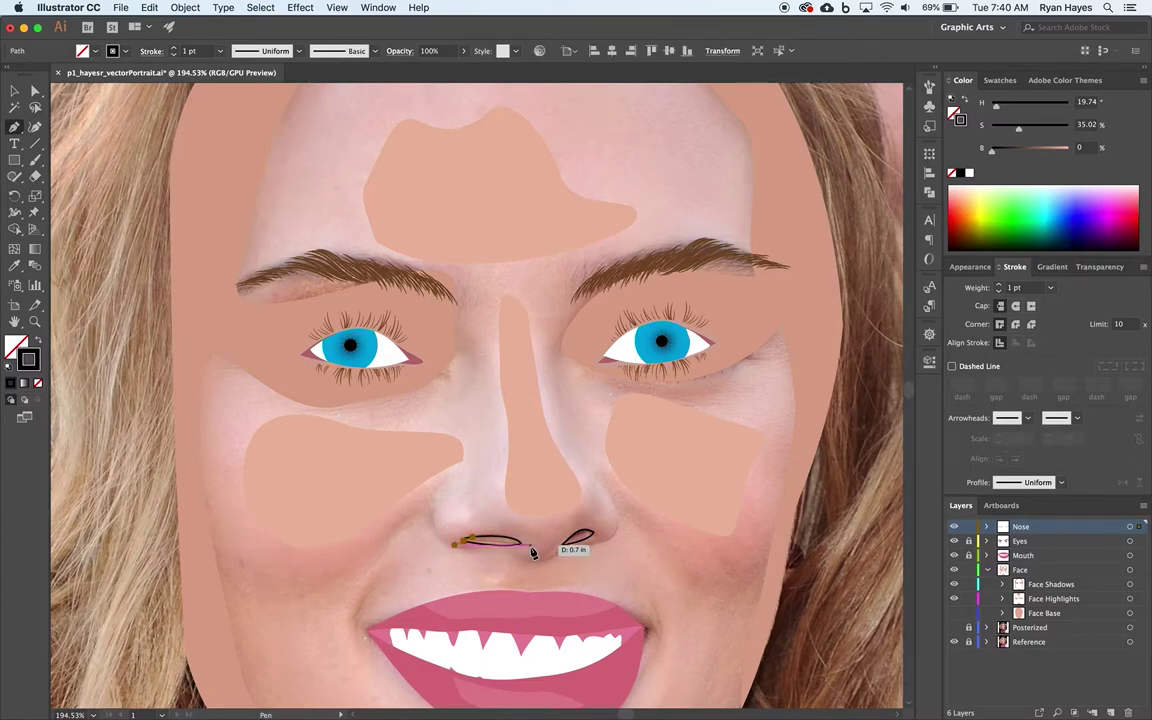
{"action": "left_click_drag", "start_coordinate": [527, 544], "coordinate": [470, 541]}
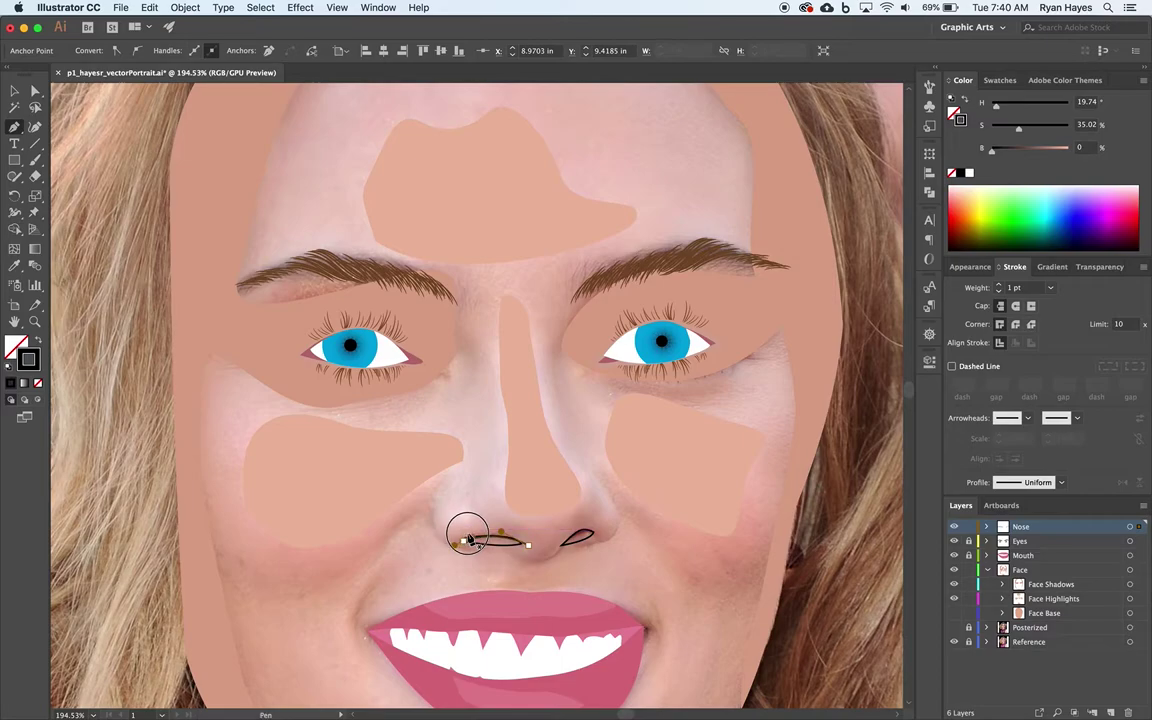
{"action": "left_click_drag", "start_coordinate": [467, 539], "coordinate": [465, 6]}
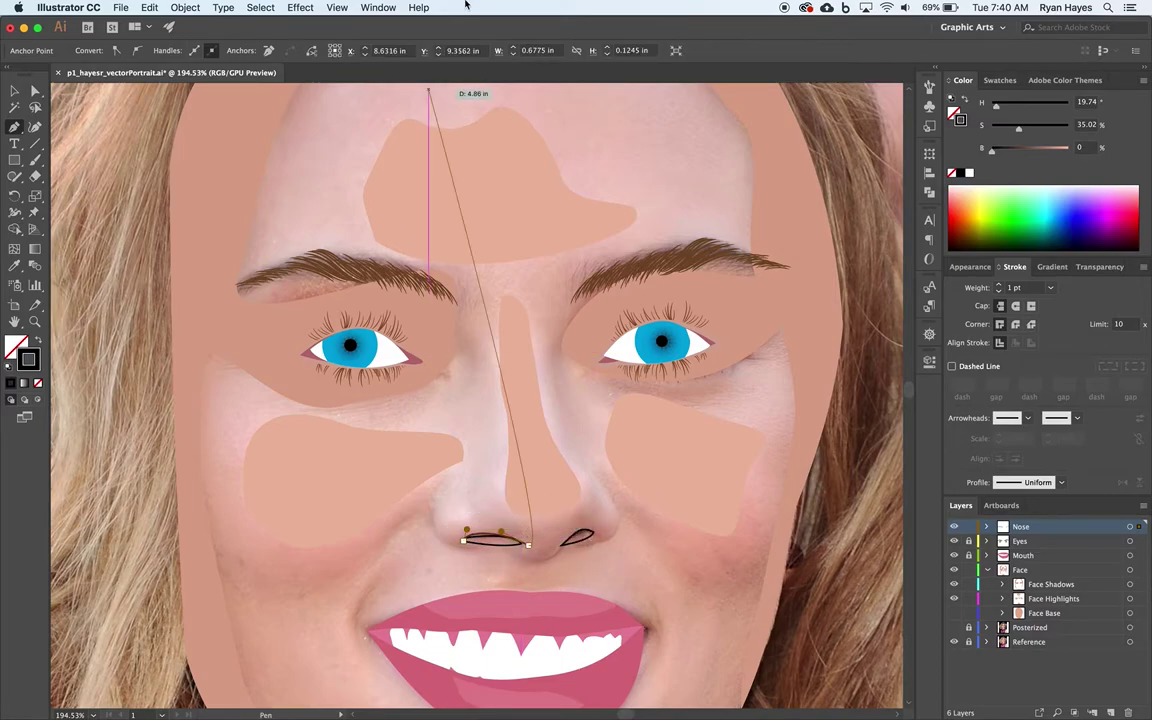
Step: Turn off Smart Guides and reshape the curve at its start and end anchors
{"action": "left_click", "coordinate": [337, 7]}
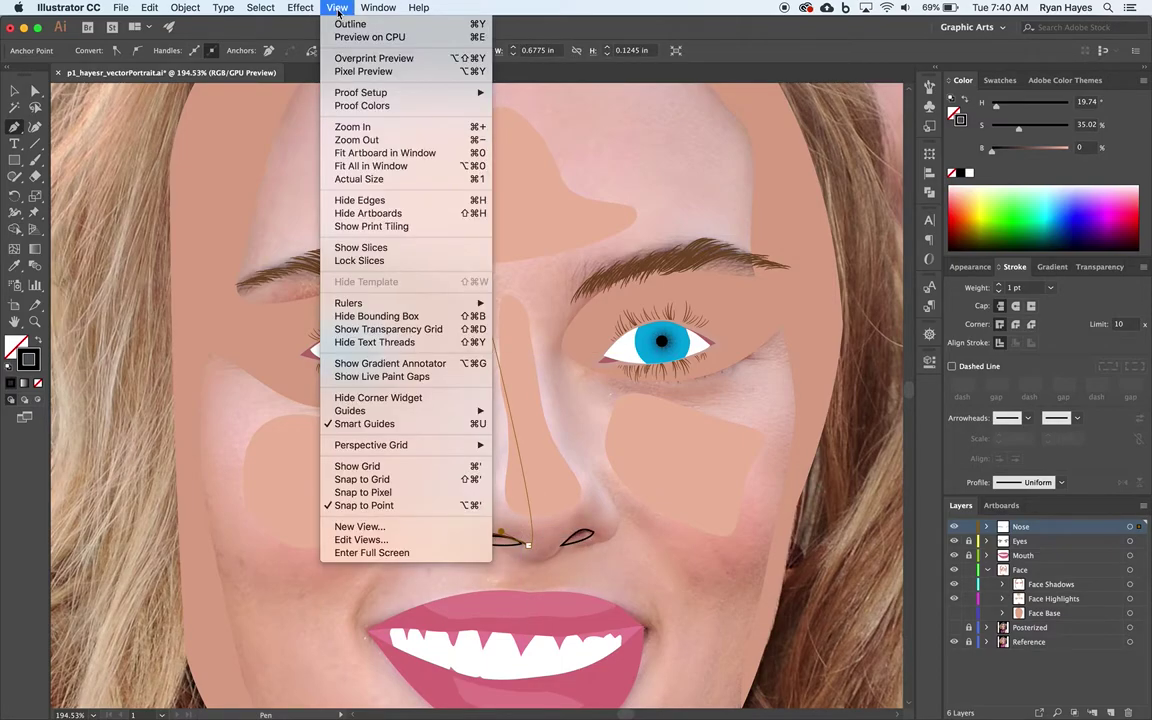
{"action": "left_click", "coordinate": [373, 424]}
{"action": "key", "text": "super+z"}
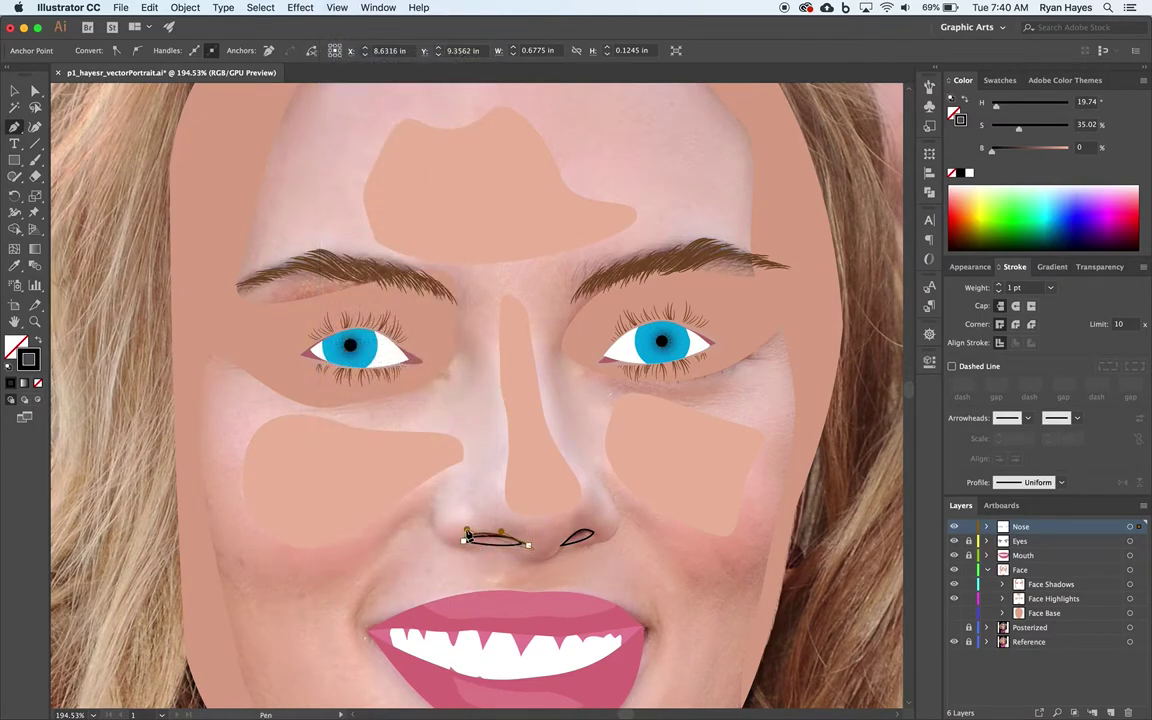
{"action": "left_click_drag", "start_coordinate": [467, 537], "coordinate": [476, 536]}
{"action": "left_click_drag", "start_coordinate": [528, 545], "coordinate": [618, 548]}
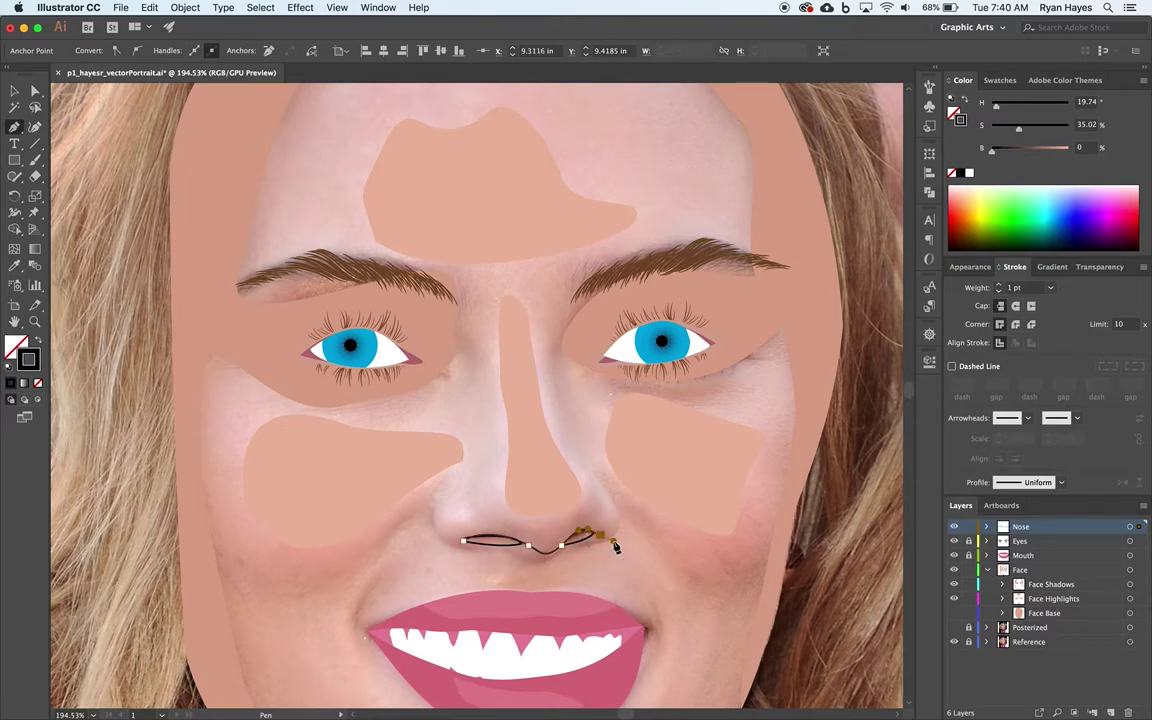
Step: Zoom closer on the nose and pull Anchor Point handles on the nostril curves
{"action": "left_click", "coordinate": [14, 92]}
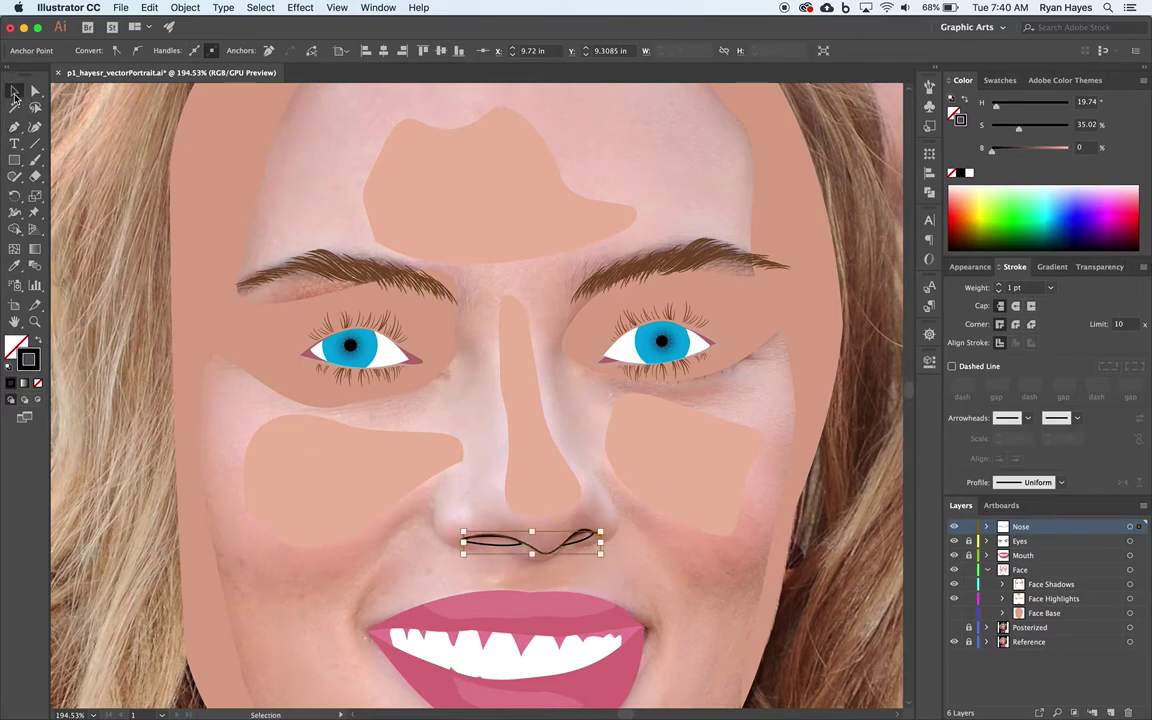
{"action": "left_click", "coordinate": [256, 641]}
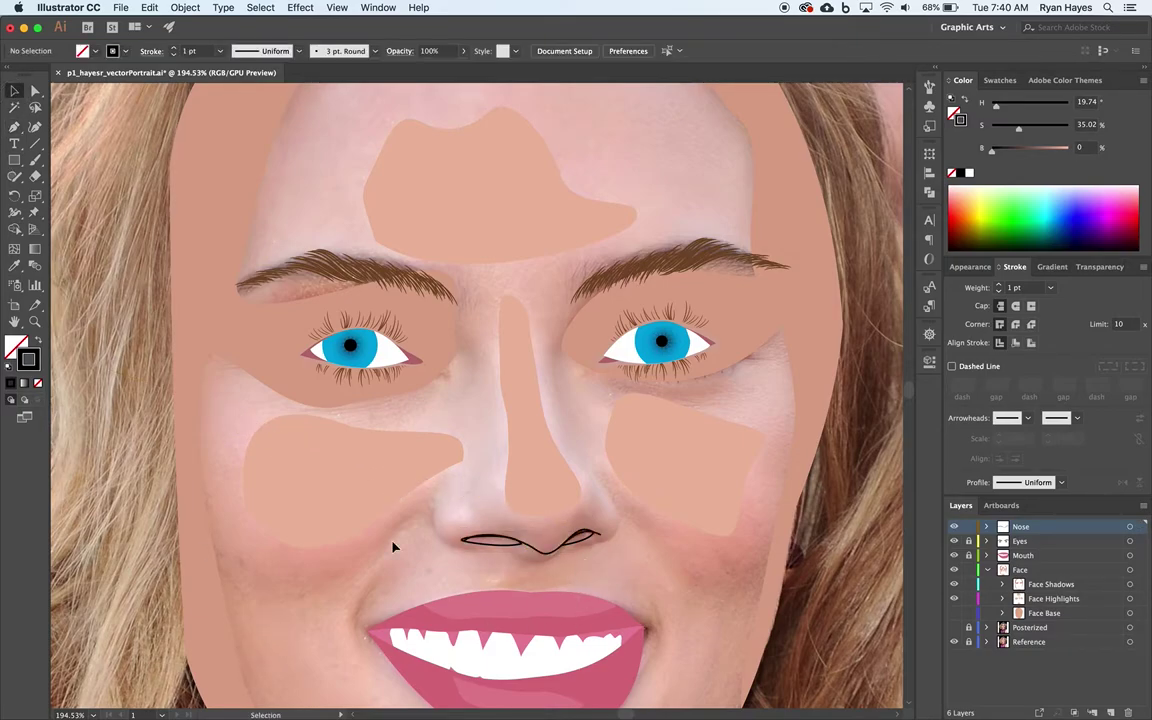
{"action": "left_click", "coordinate": [34, 321]}
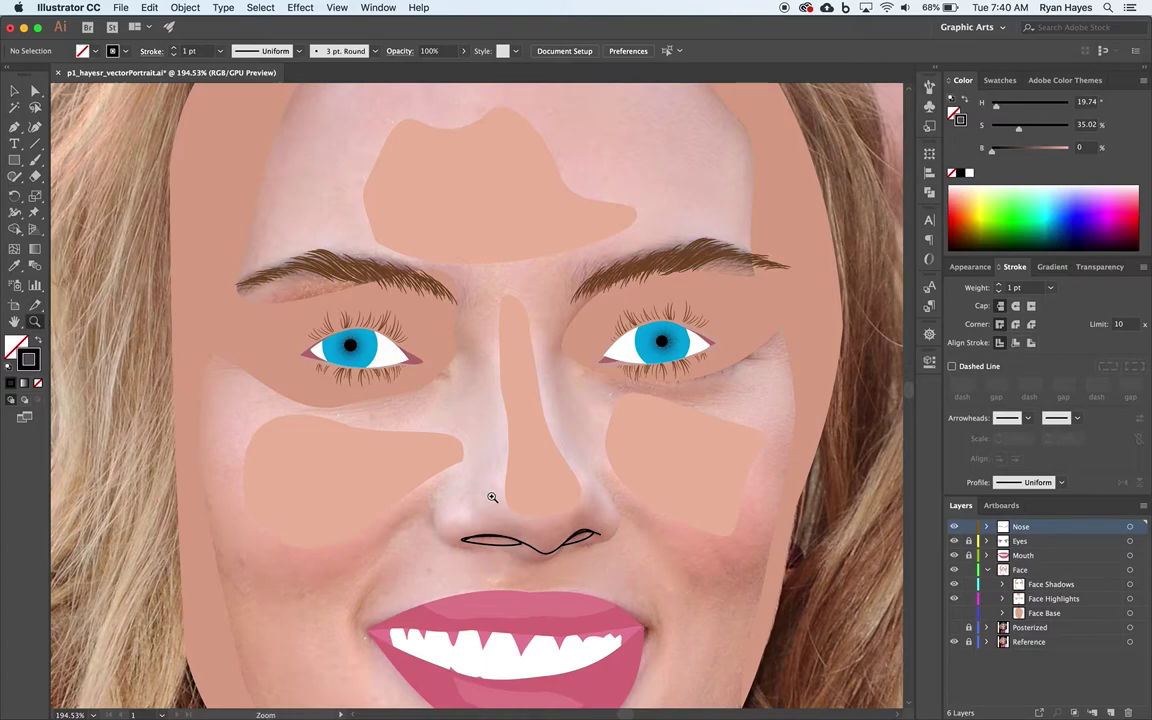
{"action": "left_click_drag", "start_coordinate": [491, 497], "coordinate": [648, 656]}
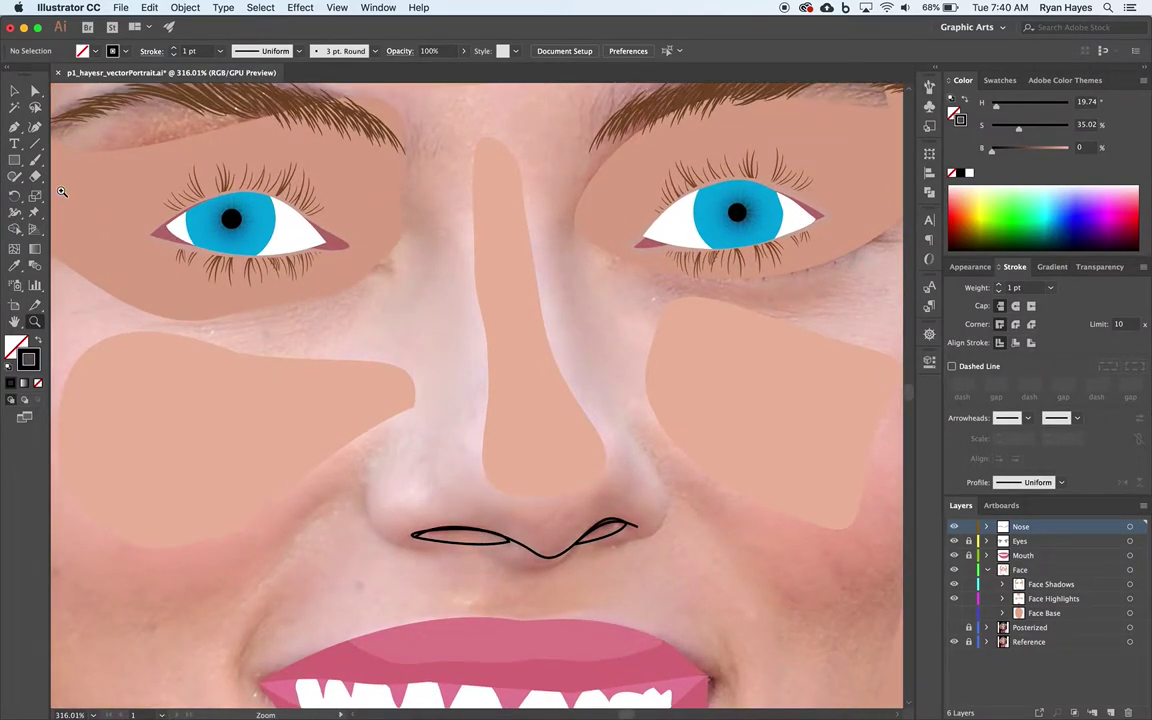
{"action": "left_click", "coordinate": [16, 129]}
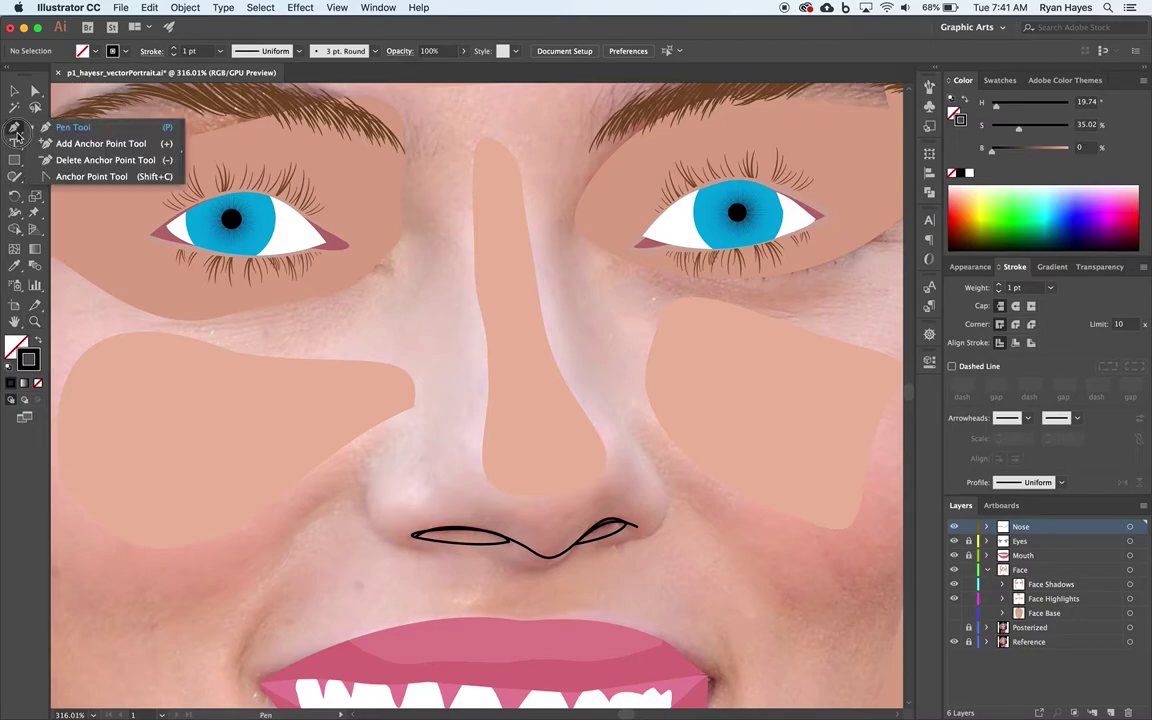
{"action": "left_click", "coordinate": [74, 177]}
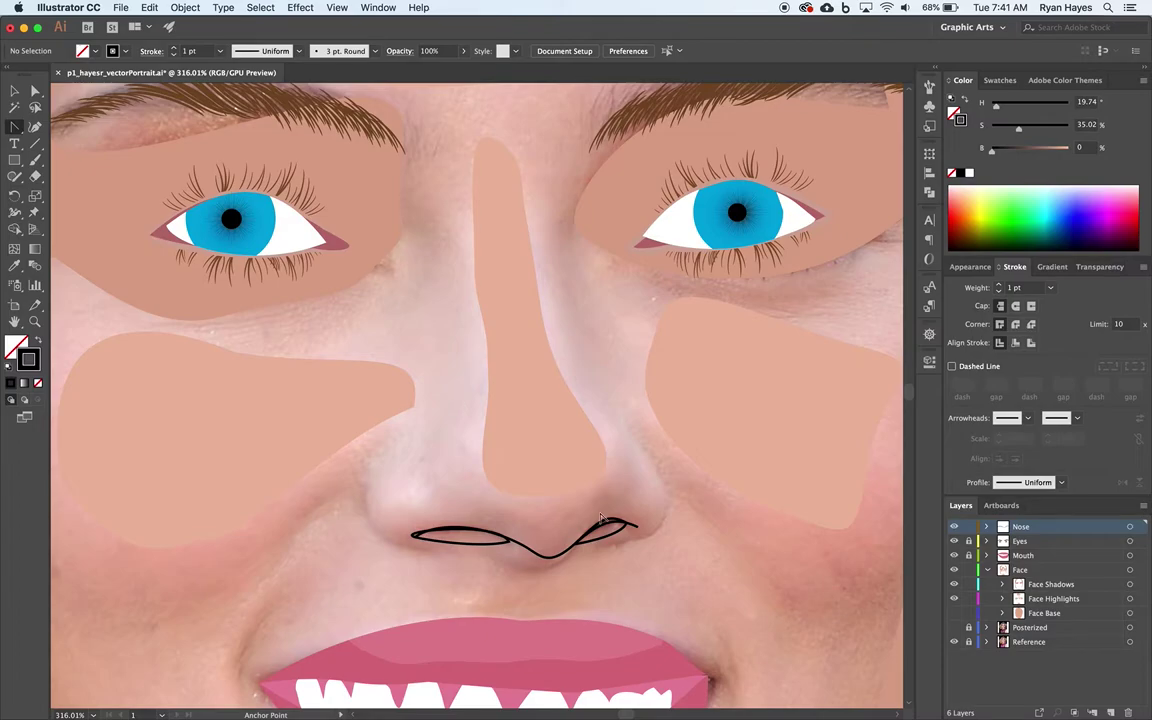
{"action": "left_click_drag", "start_coordinate": [601, 517], "coordinate": [604, 520]}
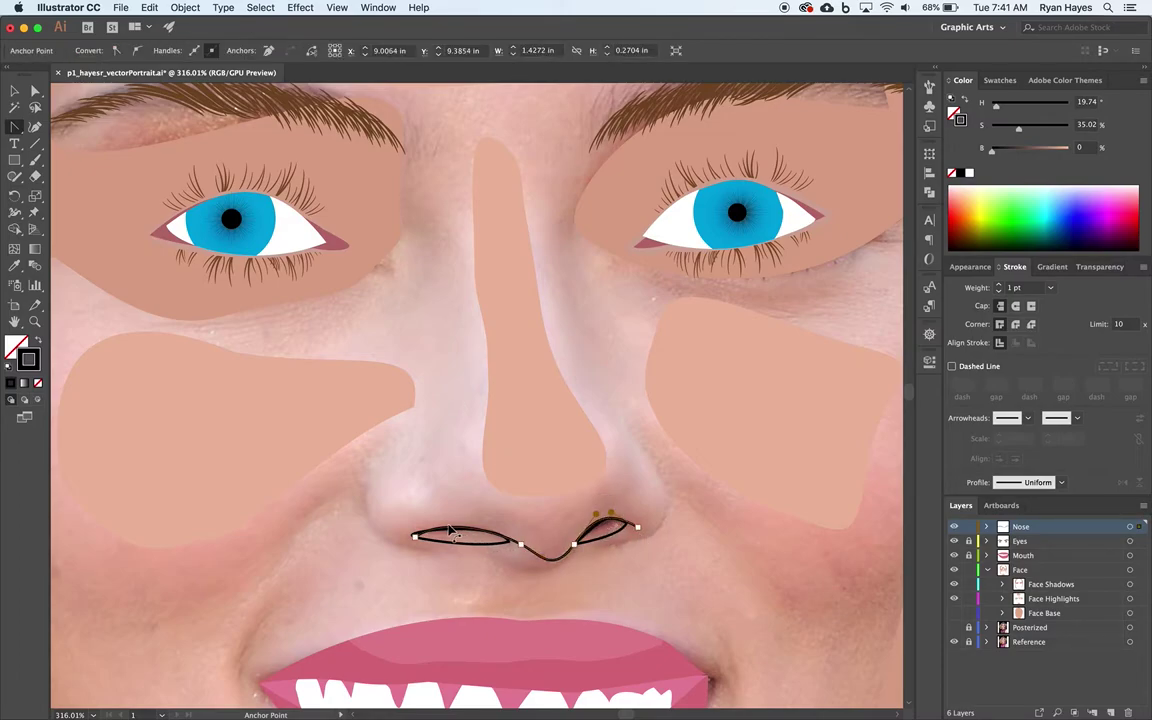
{"action": "left_click_drag", "start_coordinate": [413, 536], "coordinate": [476, 522]}
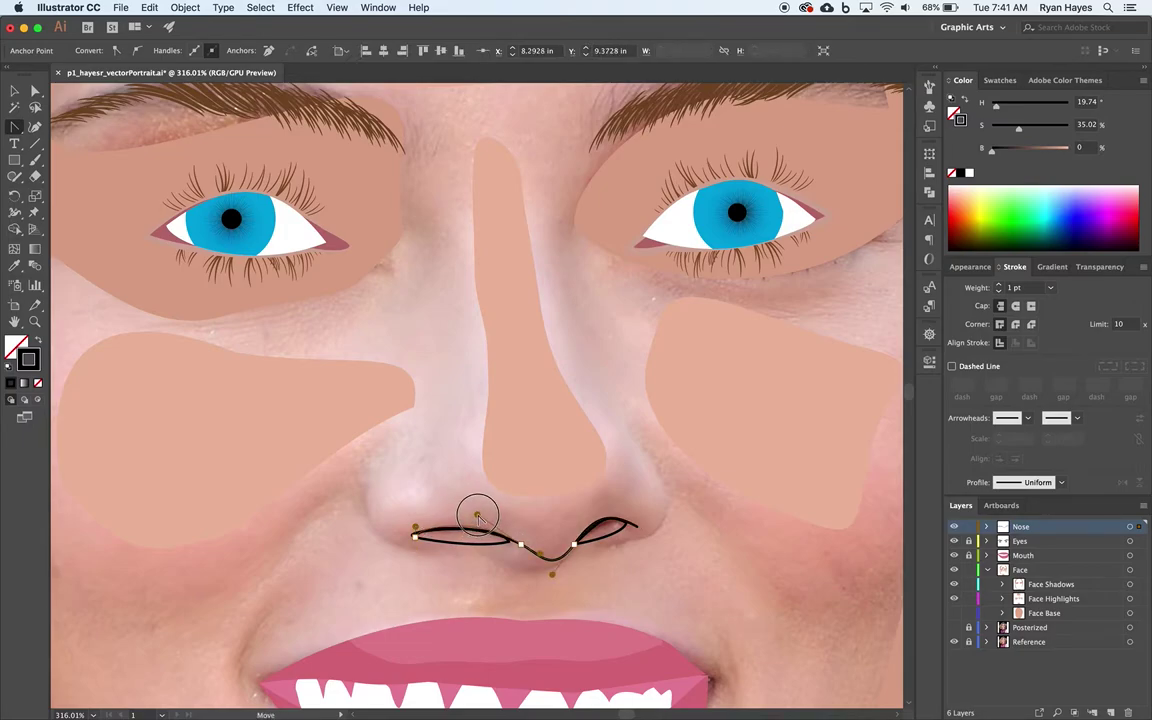
{"action": "left_click_drag", "start_coordinate": [477, 516], "coordinate": [477, 517]}
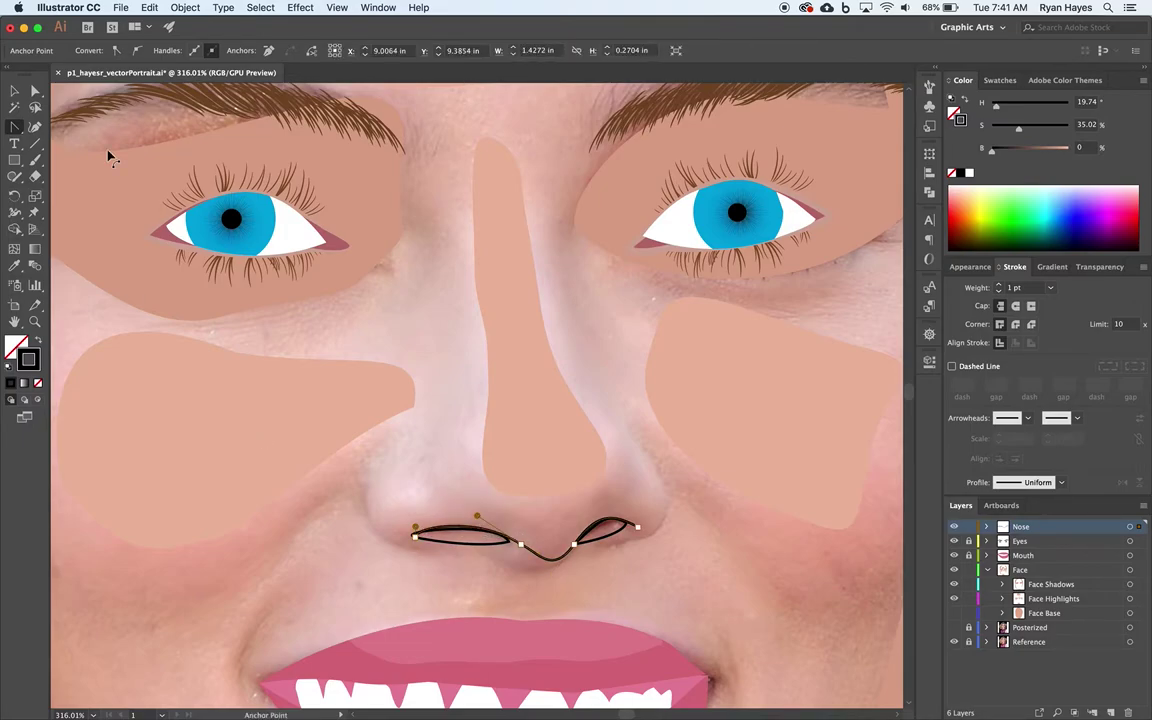
Step: Fine-tune the left nostril anchor with Direct Selection, then reselect the whole path
{"action": "left_click", "coordinate": [35, 91]}
{"action": "left_click", "coordinate": [403, 560]}
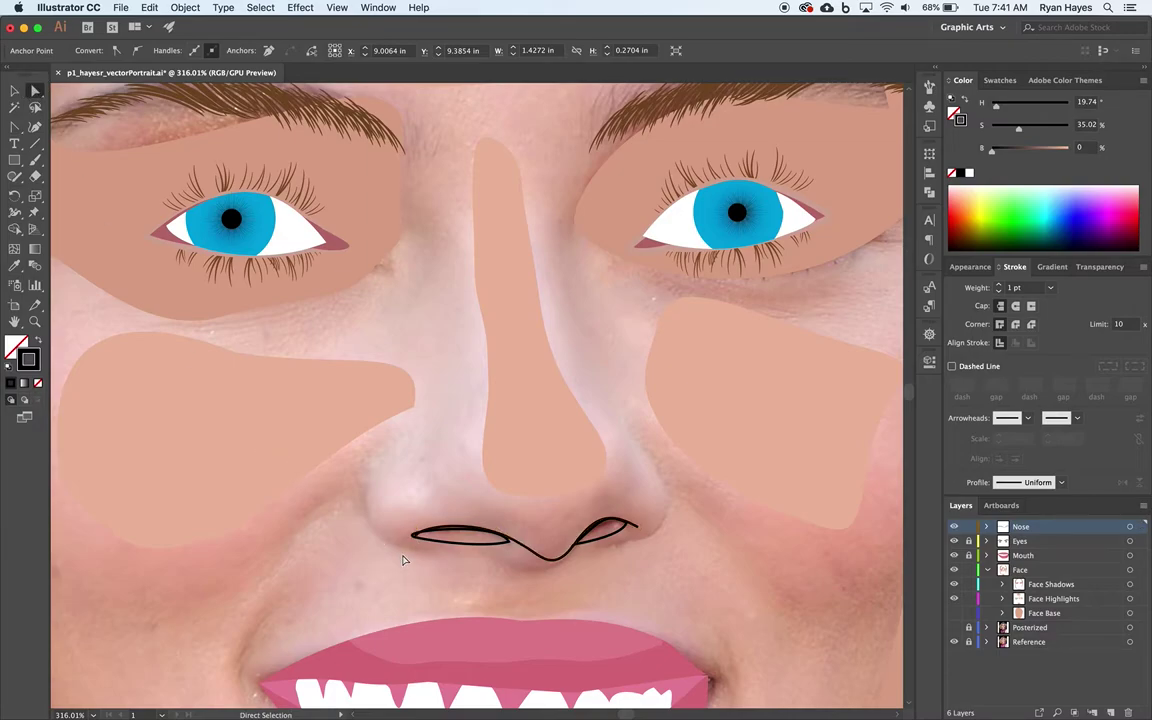
{"action": "mouse_move", "coordinate": [411, 536]}
{"action": "left_mouse_down"}
{"action": "mouse_move", "coordinate": [401, 546]}
{"action": "mouse_move", "coordinate": [407, 537]}
{"action": "left_mouse_up"}
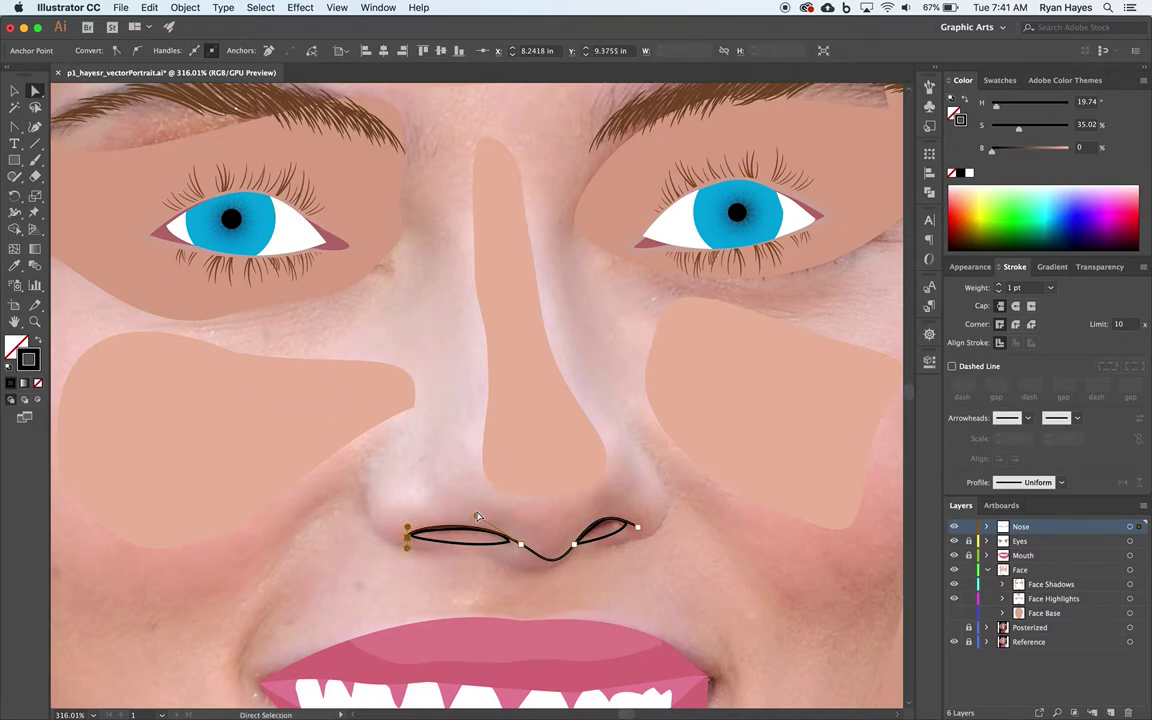
{"action": "left_click_drag", "start_coordinate": [478, 516], "coordinate": [471, 519]}
{"action": "left_click", "coordinate": [555, 515]}
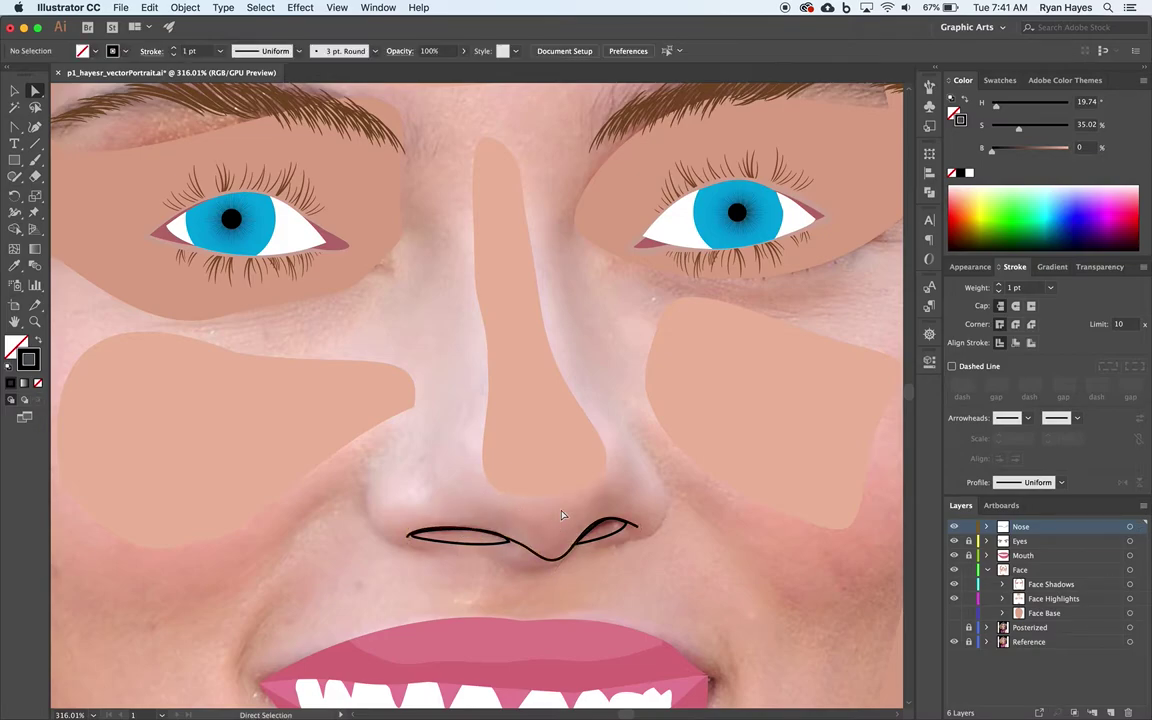
{"action": "left_click", "coordinate": [551, 562]}
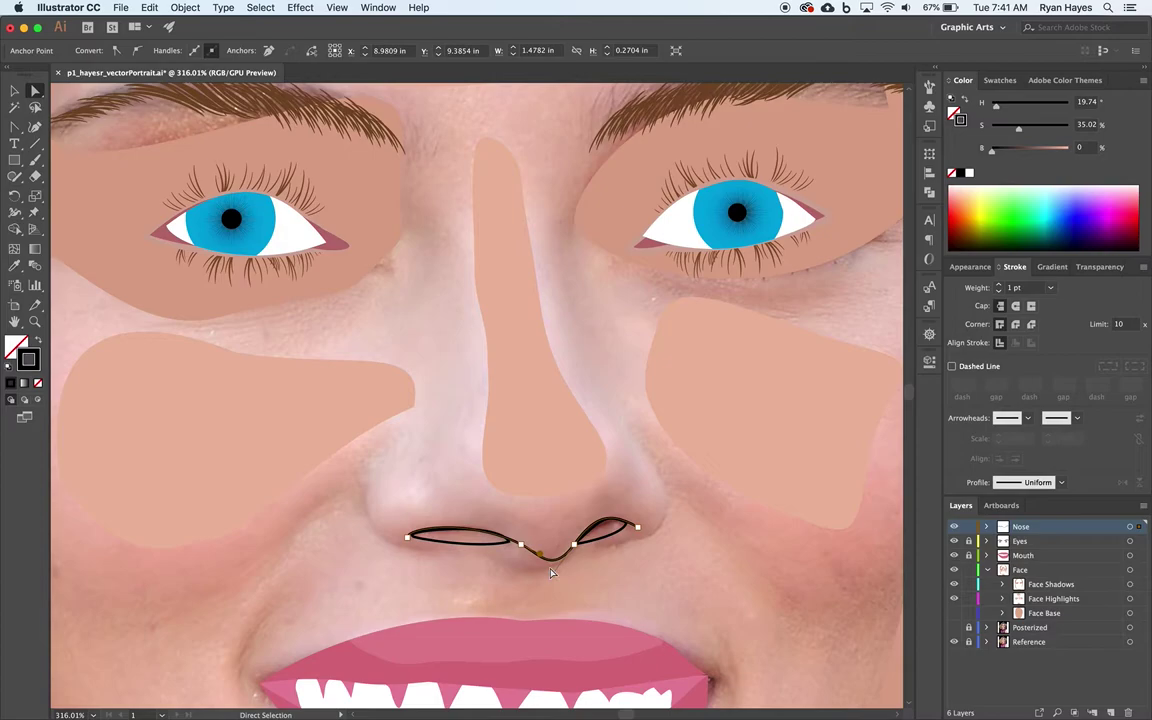
{"action": "left_click", "coordinate": [15, 90]}
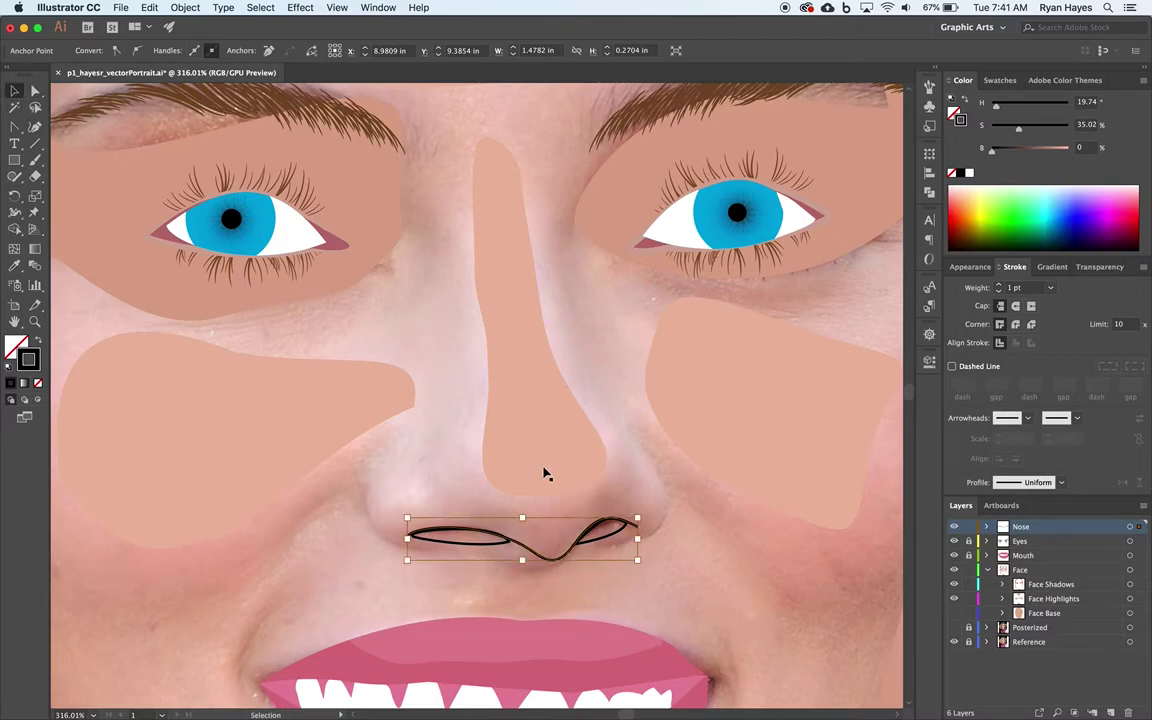
{"action": "left_click", "coordinate": [437, 466]}
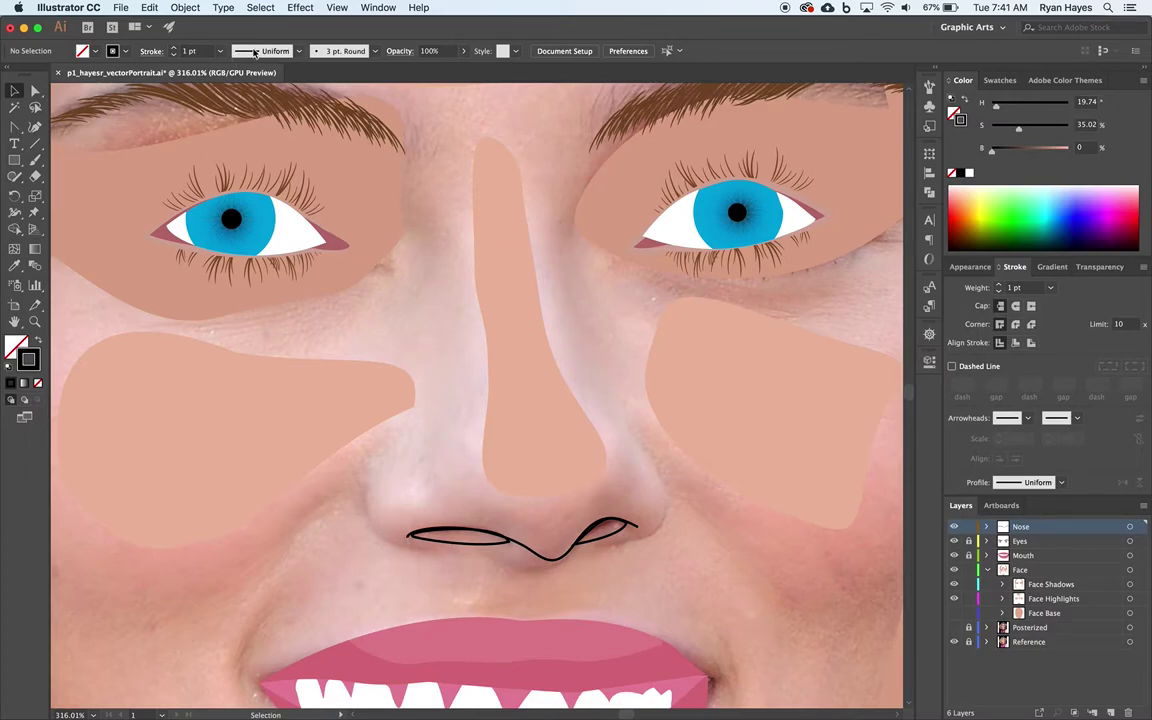
{"action": "left_click", "coordinate": [544, 563]}
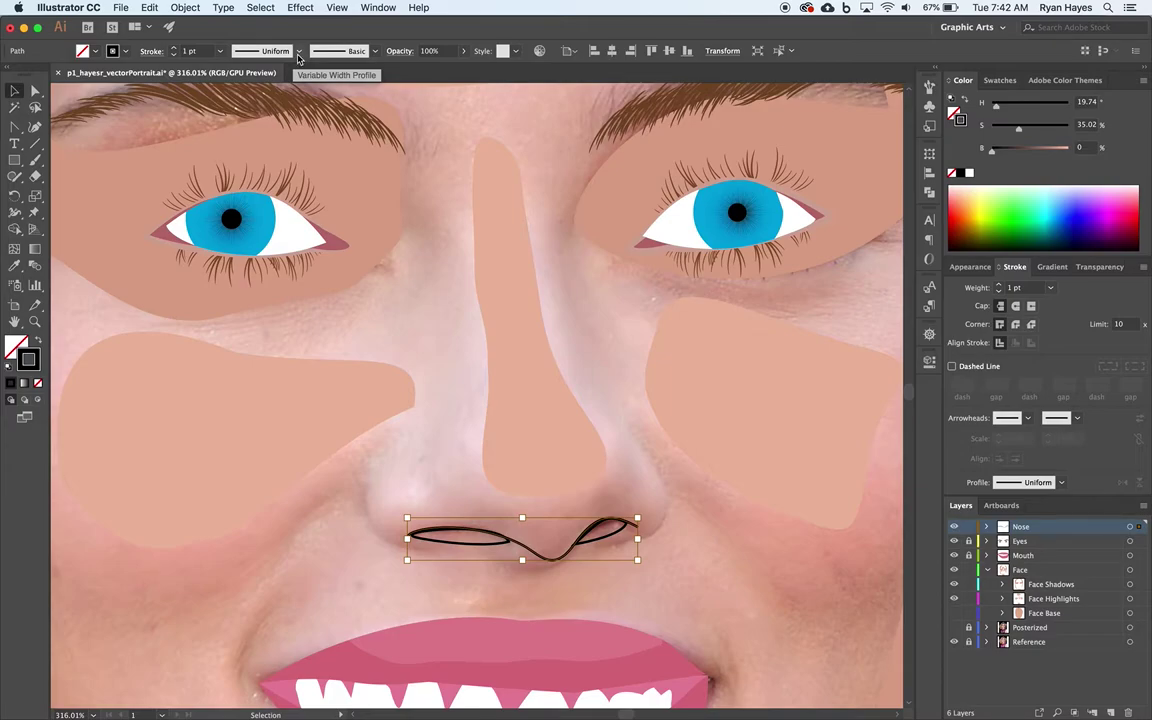
Step: Apply Width Profile 1 to the nostril path's stroke and deselect it
{"action": "left_click", "coordinate": [298, 55]}
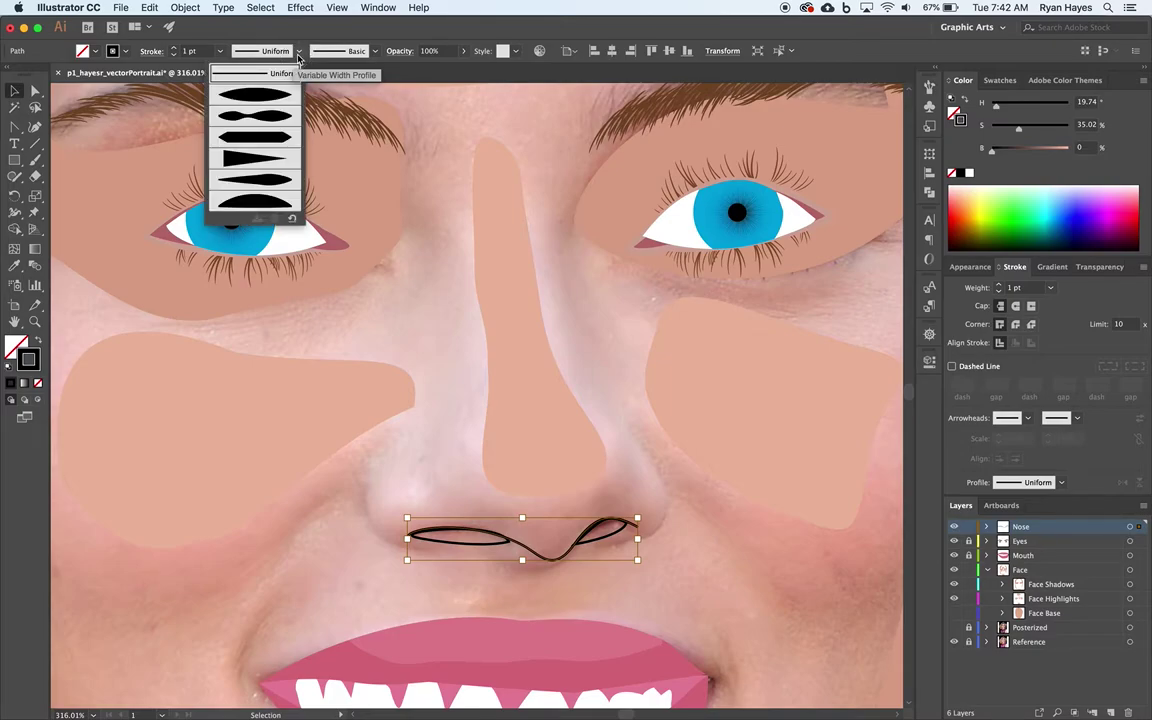
{"action": "left_click", "coordinate": [256, 98]}
{"action": "left_click", "coordinate": [363, 512]}
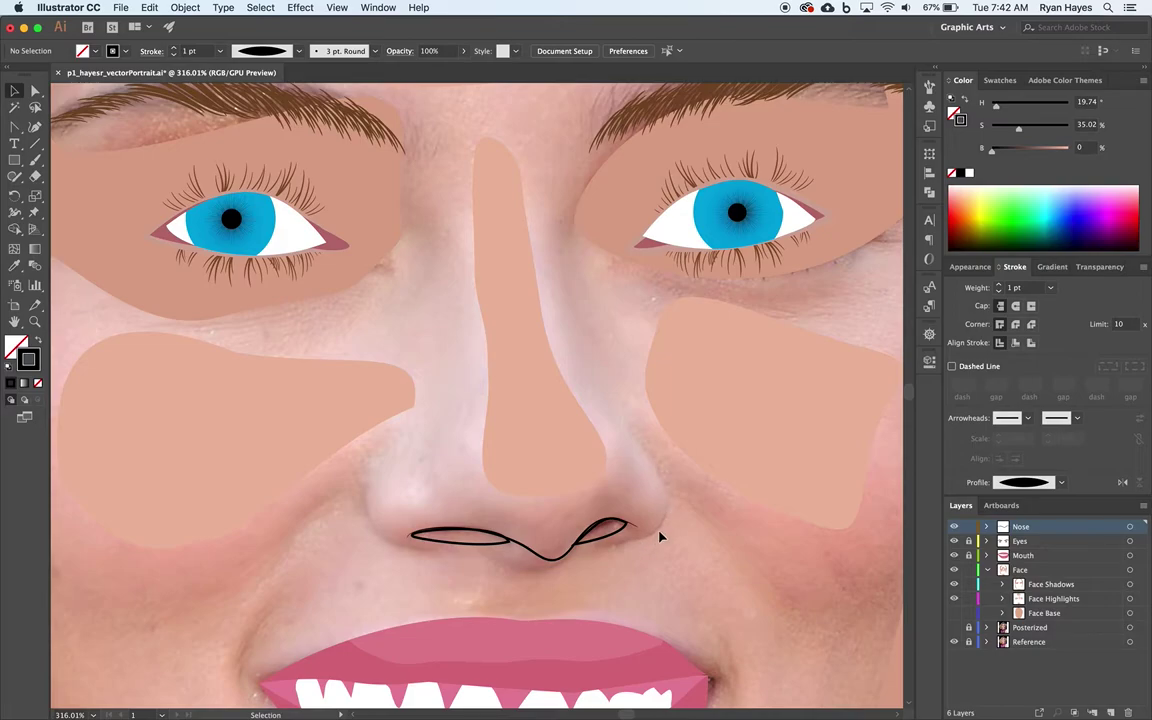
{"action": "left_click_drag", "start_coordinate": [15, 126], "coordinate": [63, 130]}
Step: Draw curved Pen lines down the left and right sides of the nose
{"action": "left_click_drag", "start_coordinate": [379, 460], "coordinate": [371, 491]}
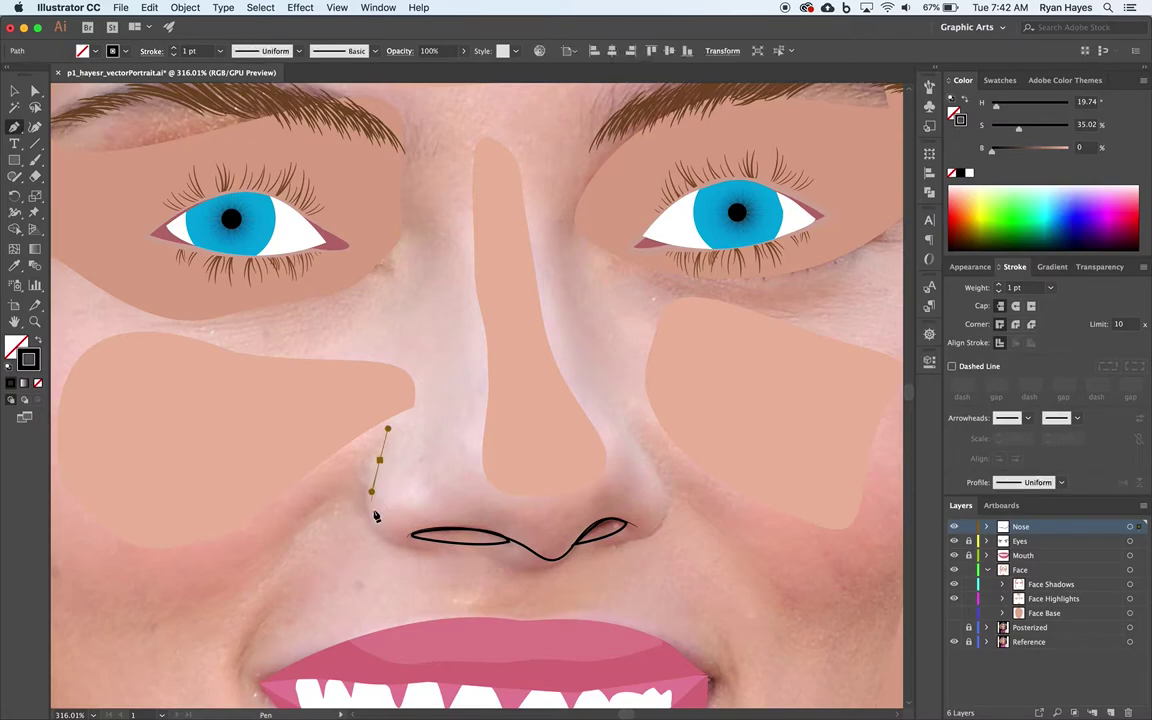
{"action": "left_click_drag", "start_coordinate": [397, 547], "coordinate": [442, 567]}
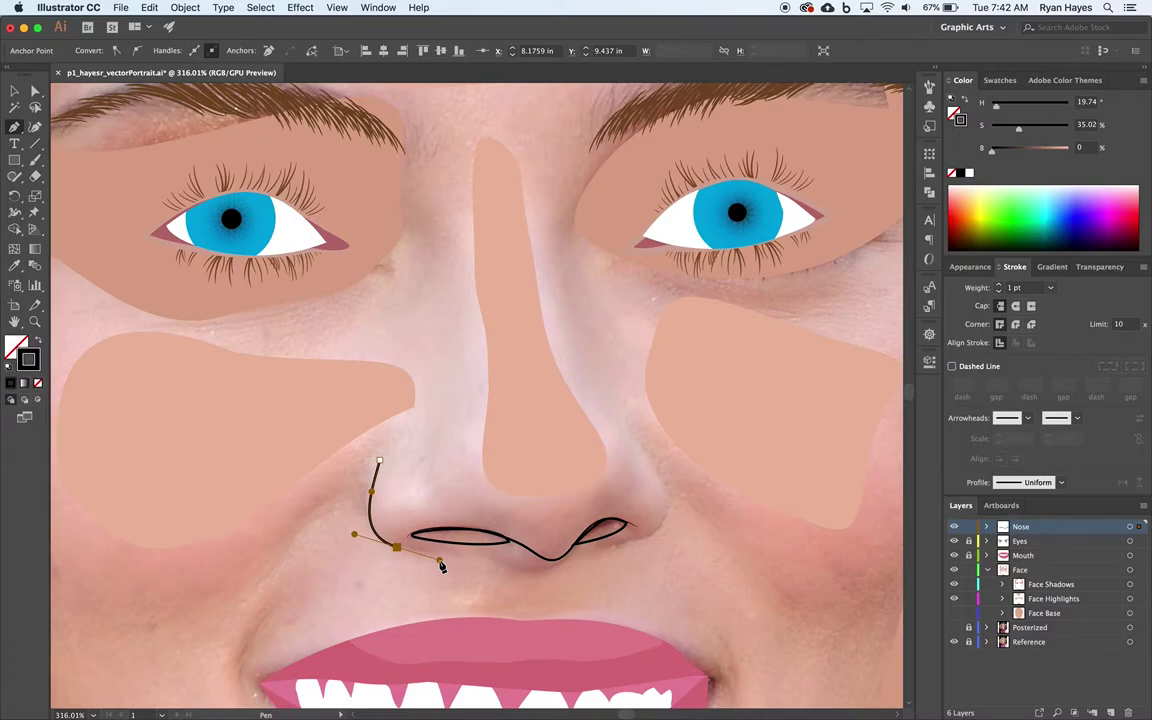
{"action": "left_click", "coordinate": [433, 575], "text": "super"}
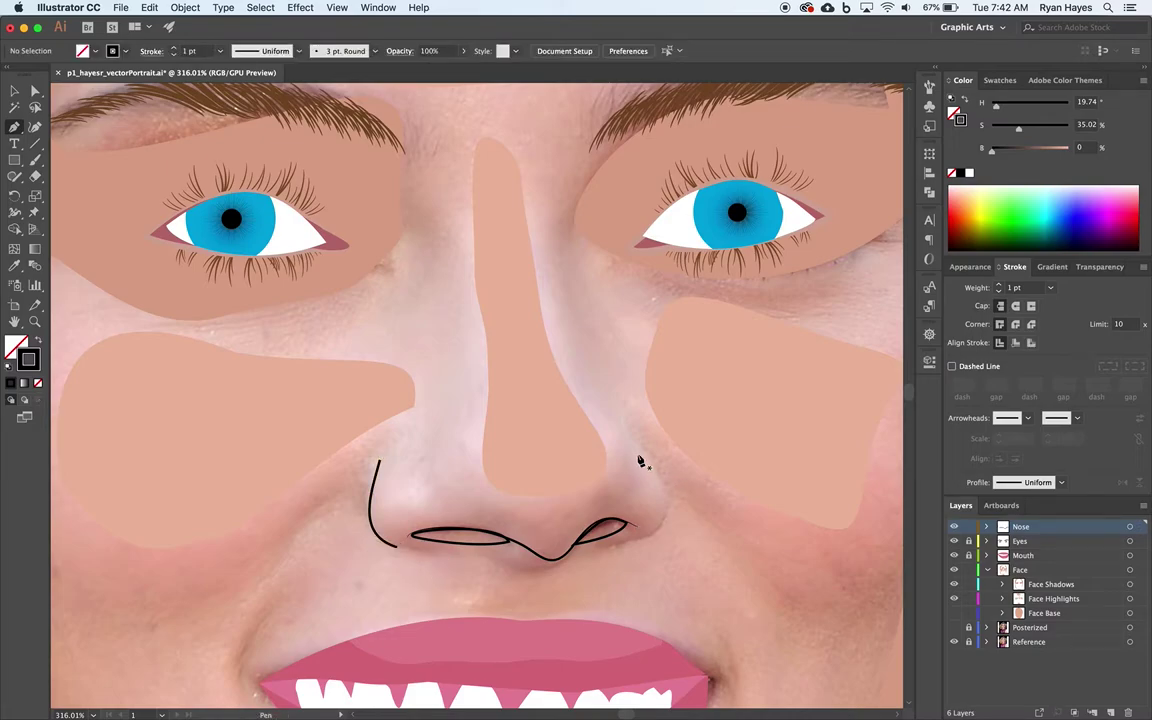
{"action": "left_click_drag", "start_coordinate": [637, 440], "coordinate": [659, 466]}
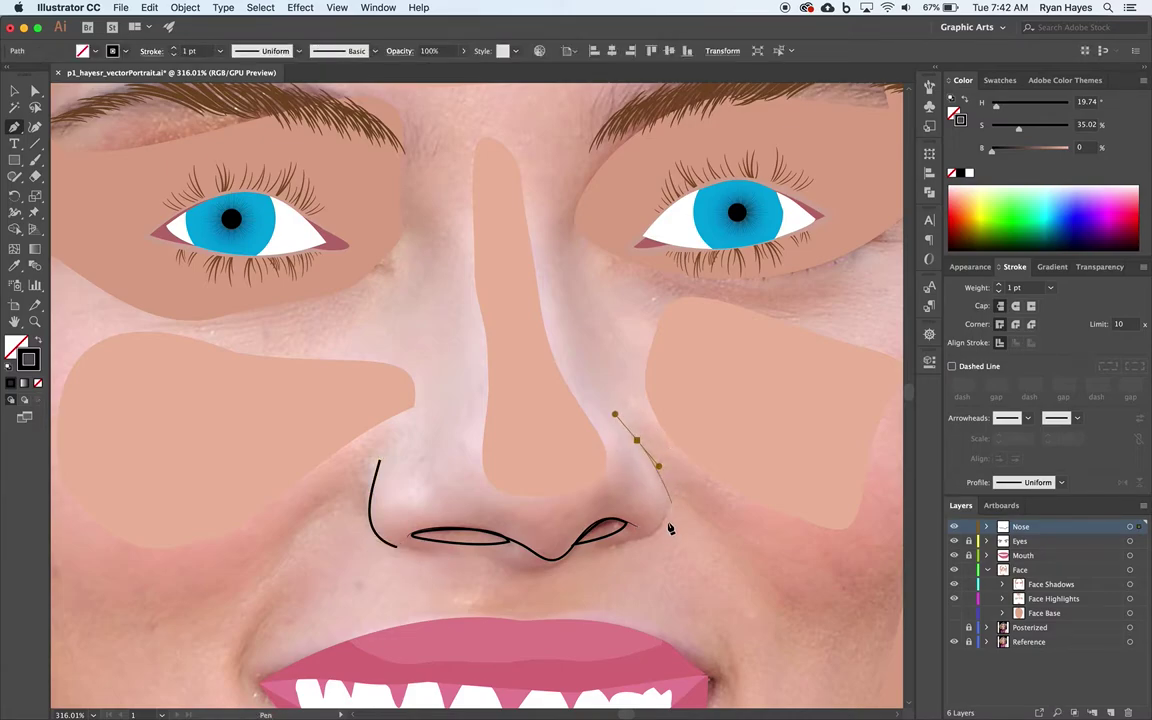
{"action": "left_click_drag", "start_coordinate": [659, 531], "coordinate": [633, 560]}
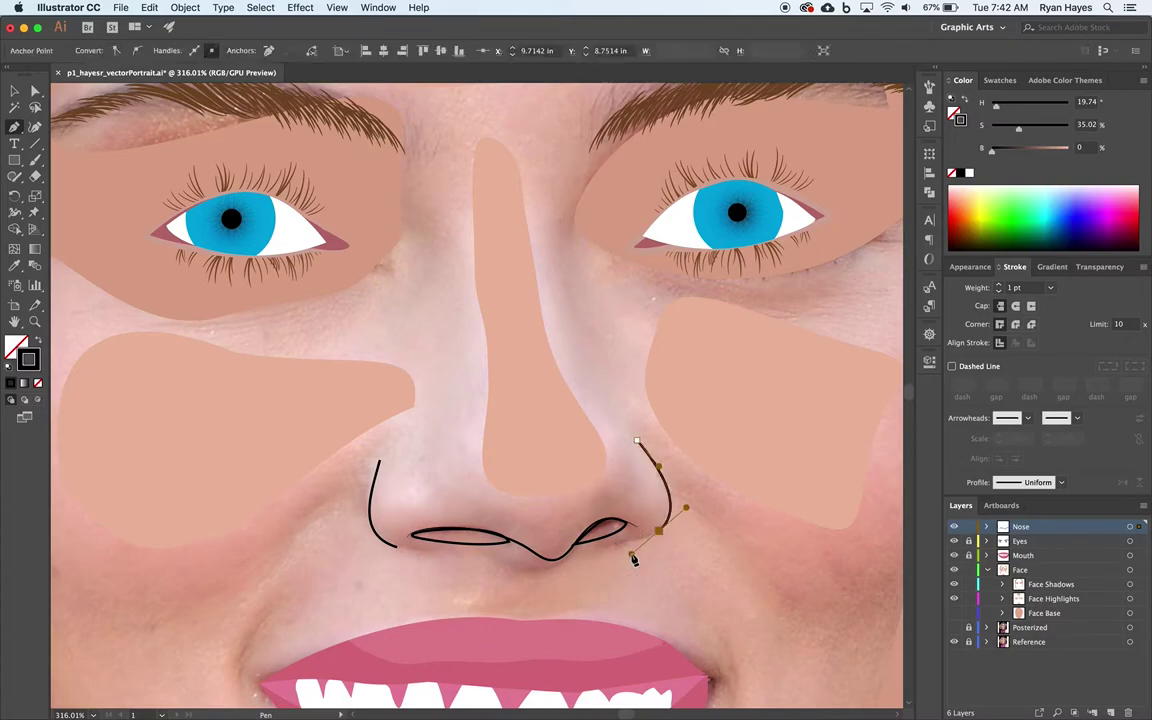
{"action": "key", "text": "super"}
{"action": "left_click", "coordinate": [634, 569], "text": "super"}
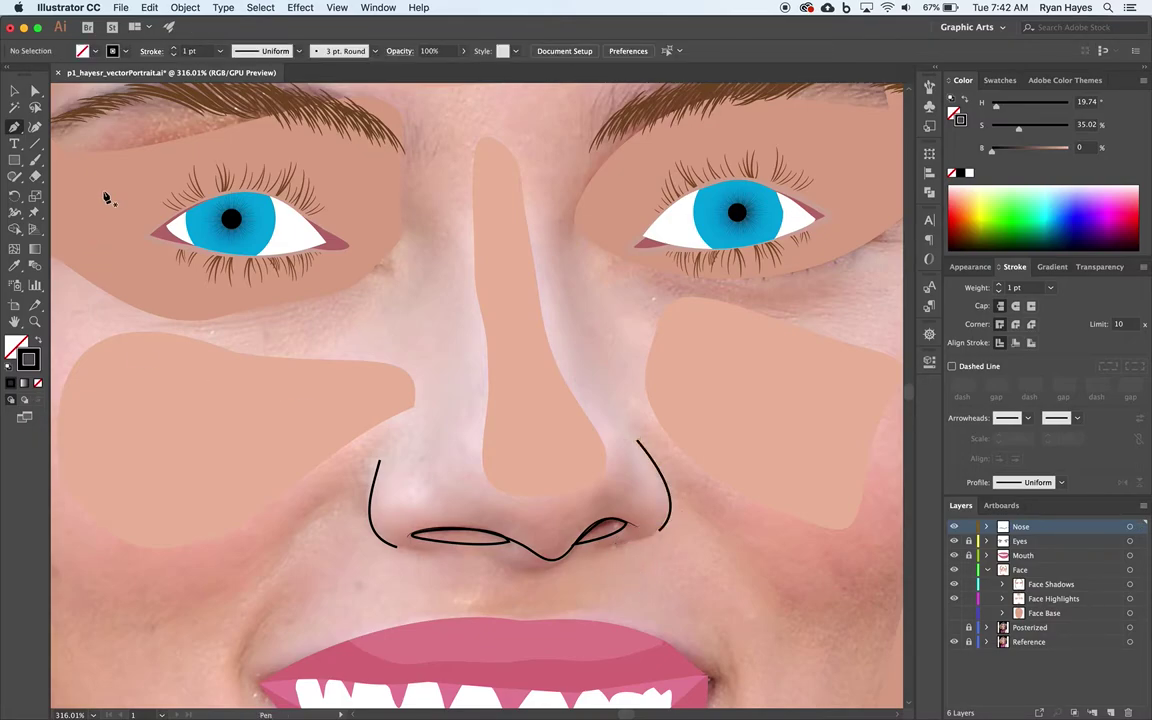
Step: Give both side curves Width Profile 1, then show the Face Base layer again
{"action": "left_click", "coordinate": [14, 91]}
{"action": "left_click", "coordinate": [371, 490]}
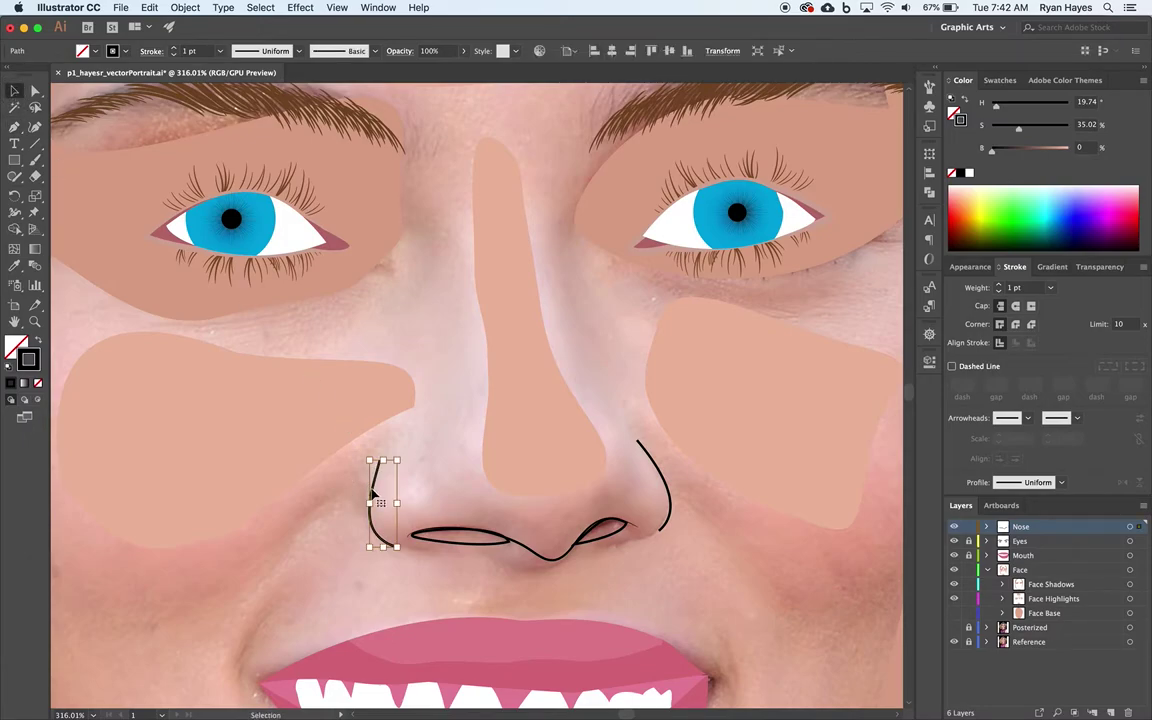
{"action": "left_click", "coordinate": [672, 505], "text": "shift"}
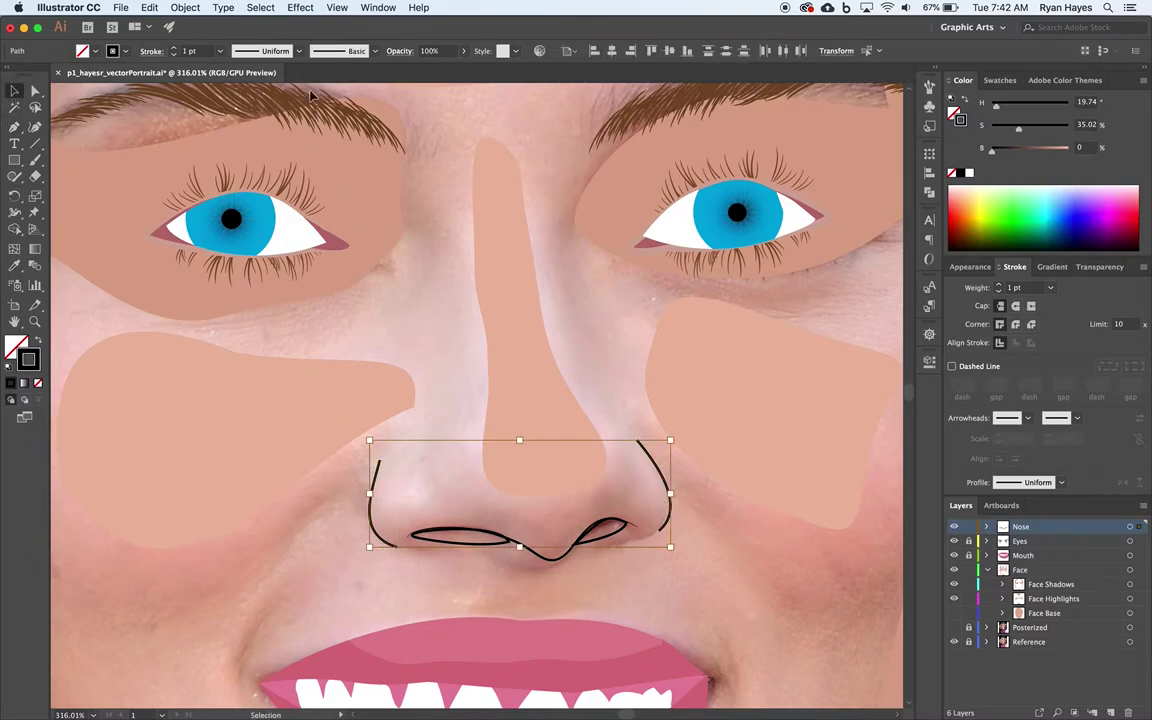
{"action": "left_click", "coordinate": [297, 51]}
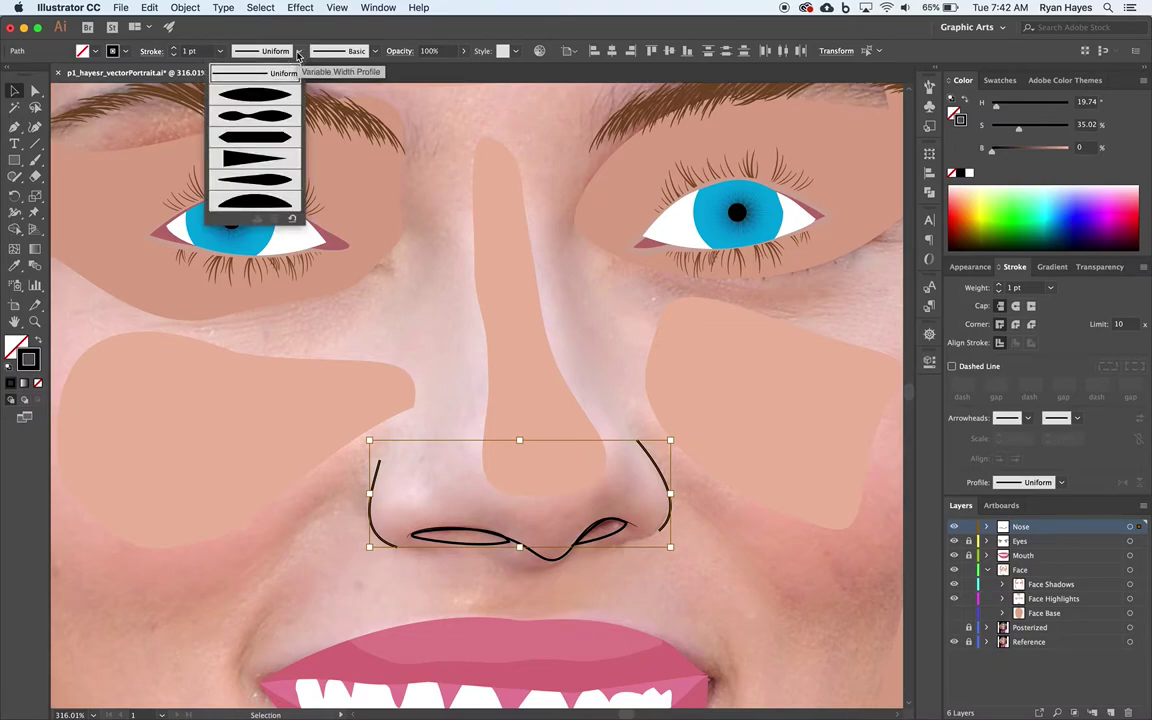
{"action": "left_click", "coordinate": [263, 99]}
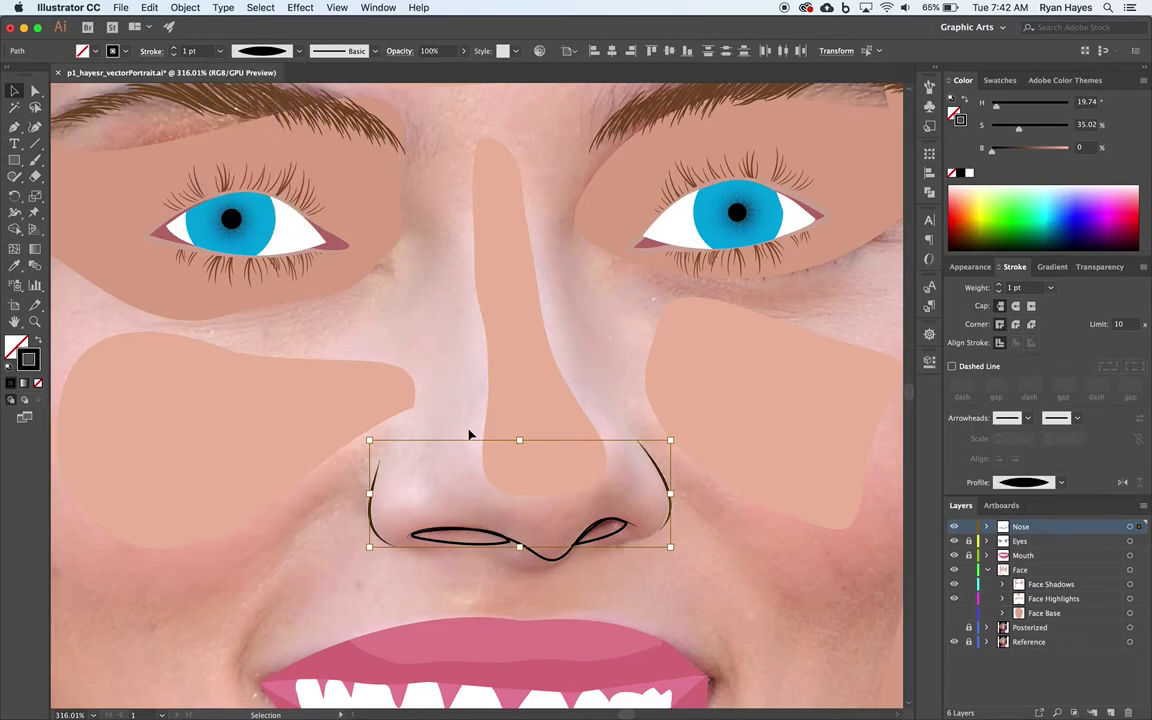
{"action": "left_click", "coordinate": [424, 602]}
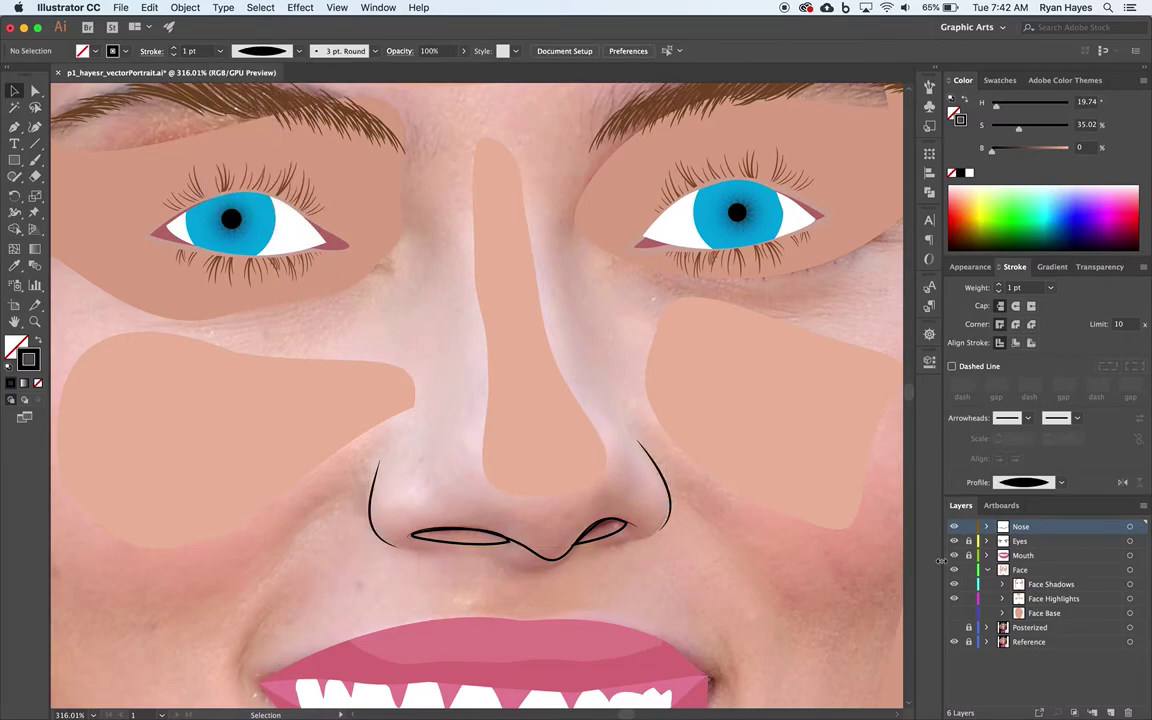
{"action": "left_click", "coordinate": [953, 613]}
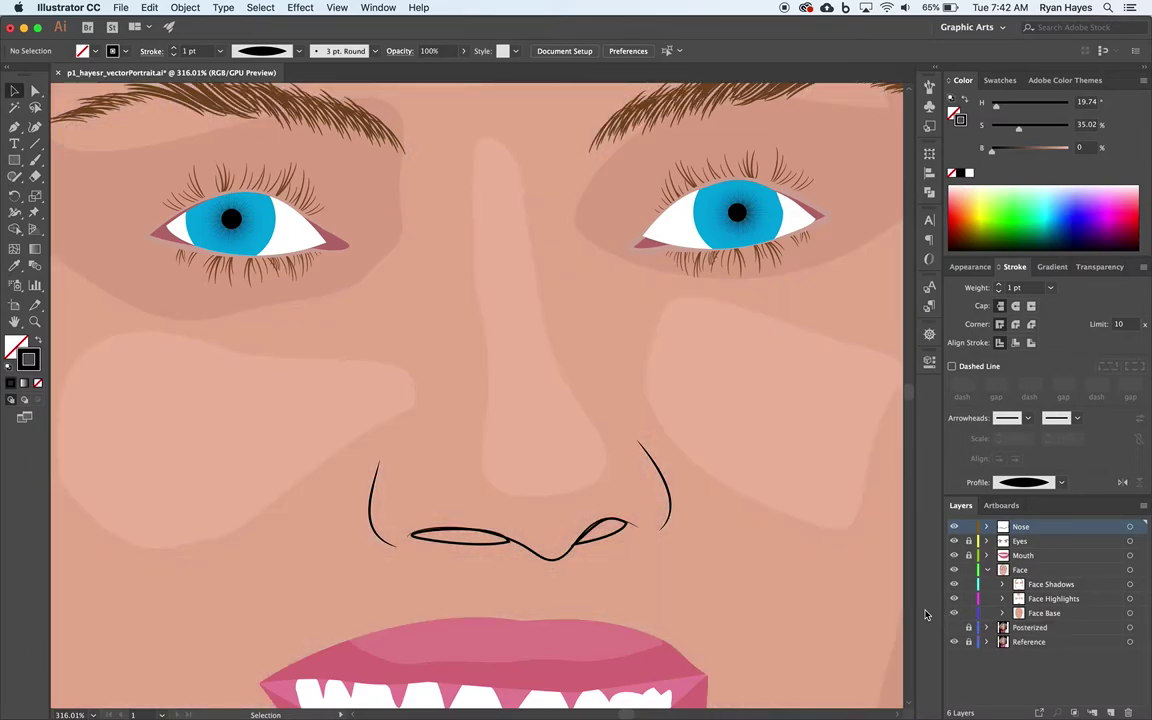
Step: Zoom out and pull smooth handles from the nostril curve's middle anchor with the Anchor Point tool
{"action": "key", "text": "super+minus"}
{"action": "key", "text": "super+minus"}
{"action": "key", "text": "super+minus"}
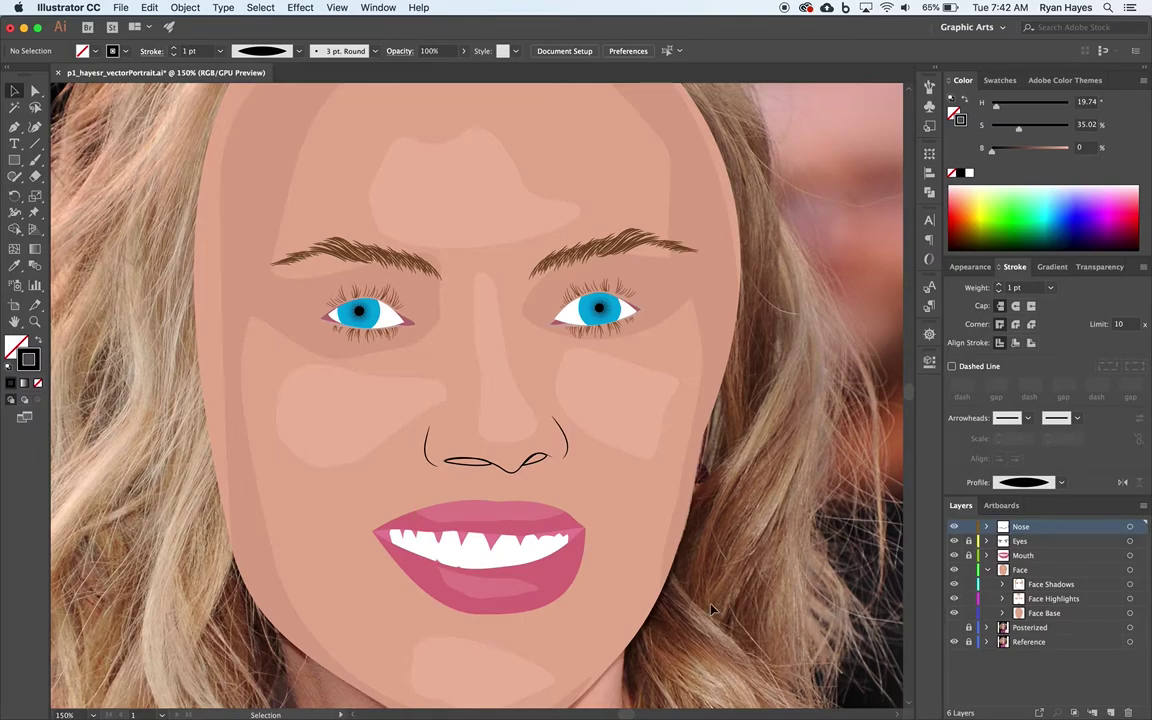
{"action": "left_click", "coordinate": [470, 464]}
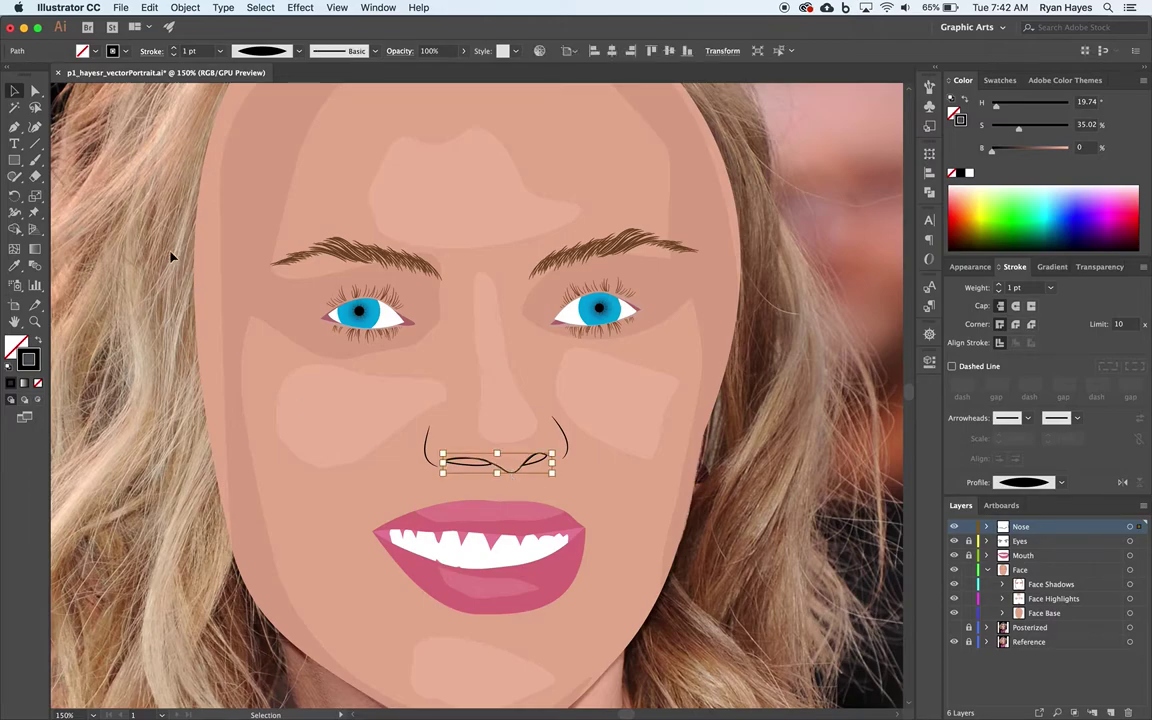
{"action": "left_click", "coordinate": [14, 126]}
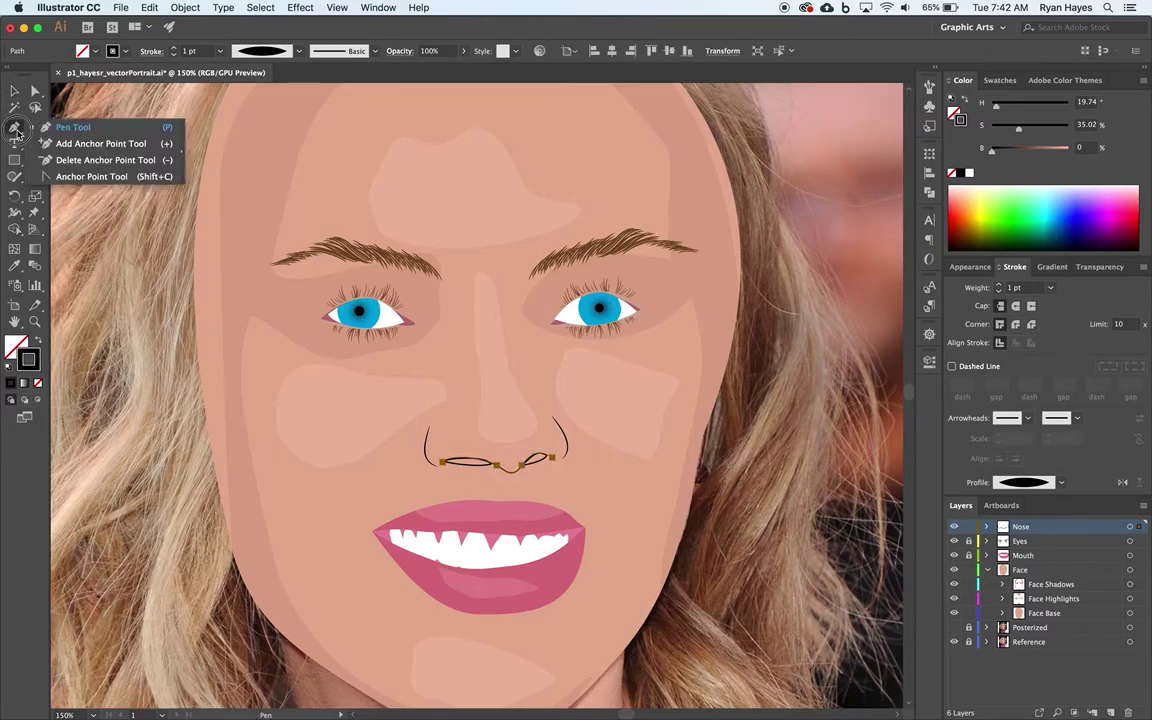
{"action": "left_click", "coordinate": [90, 176]}
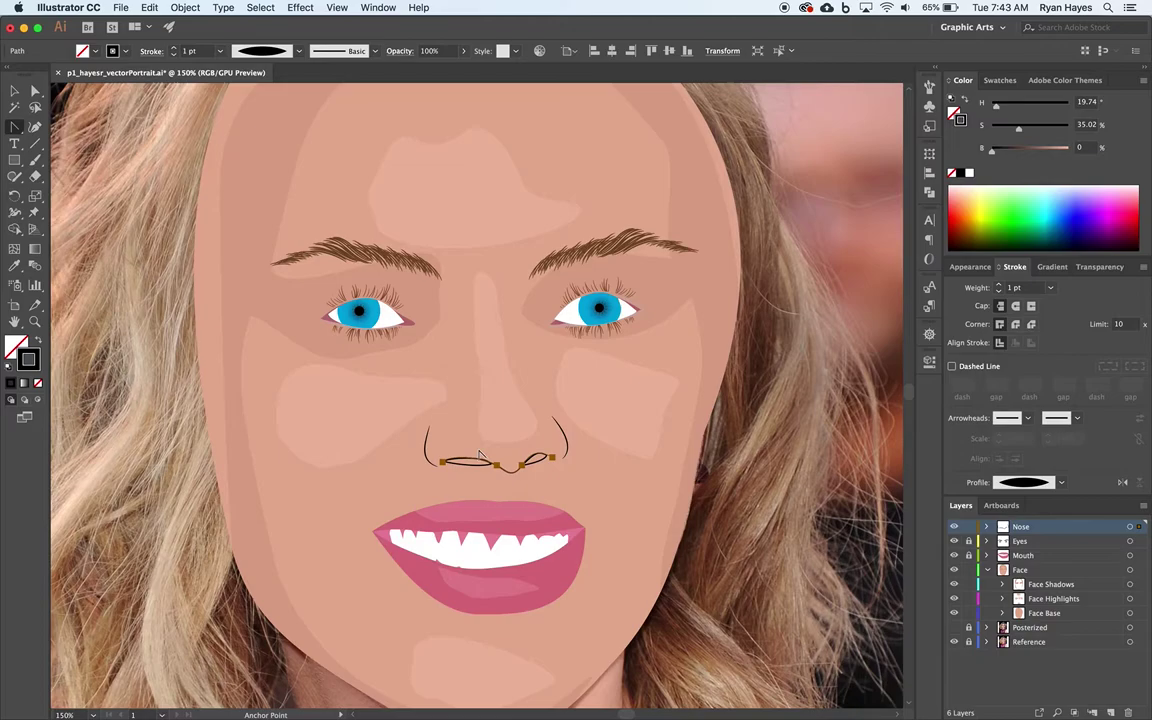
{"action": "left_click_drag", "start_coordinate": [497, 464], "coordinate": [513, 476]}
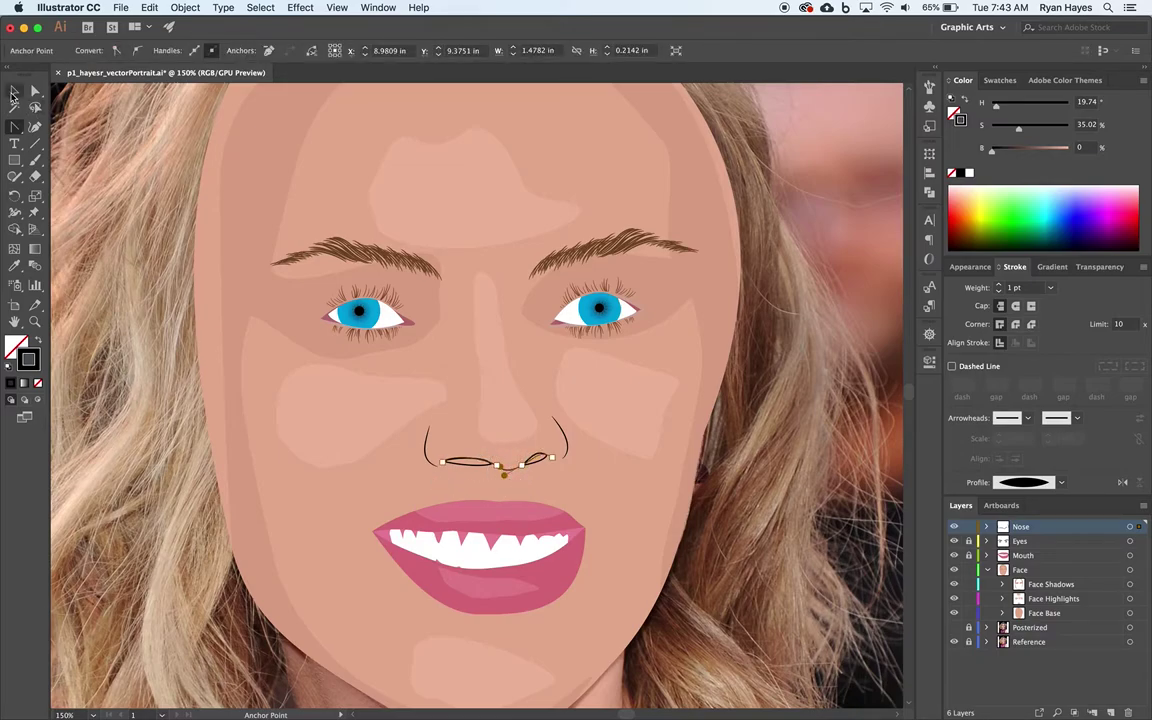
{"action": "left_click", "coordinate": [14, 92]}
{"action": "left_click", "coordinate": [101, 251]}
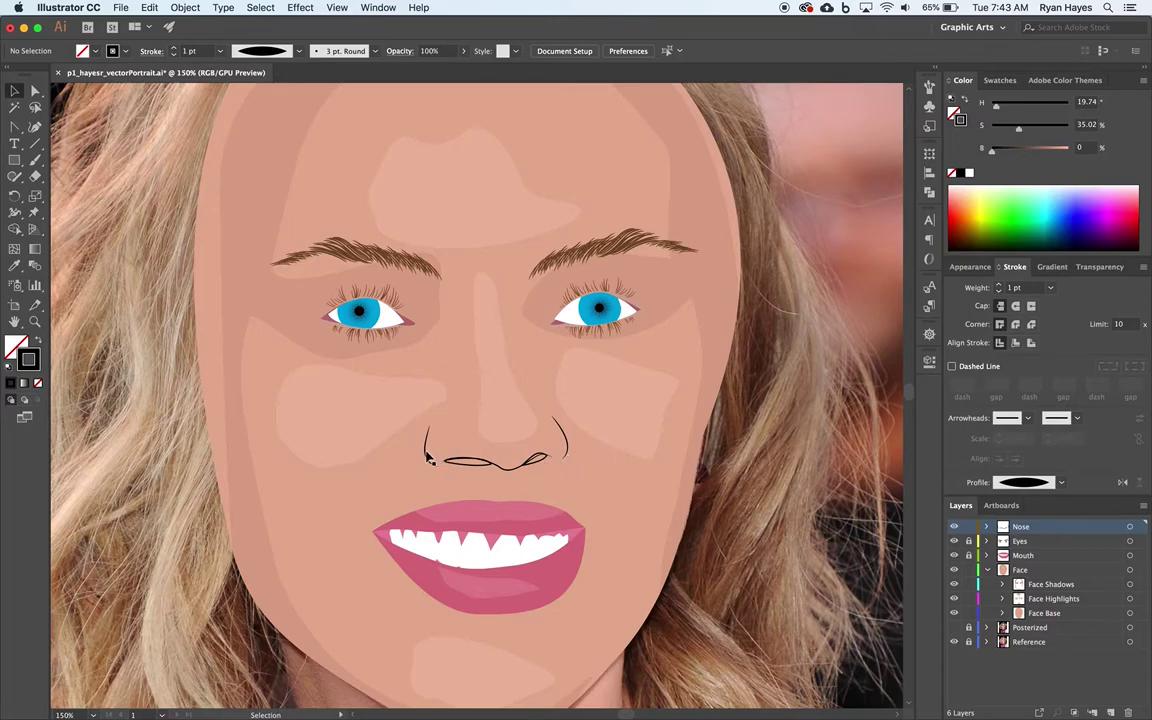
Step: Nudge the left side curve right and the right one left and down, then select both
{"action": "left_click", "coordinate": [428, 458]}
{"action": "key", "text": "Right"}
{"action": "key", "text": "Right"}
{"action": "key", "text": "Right"}
{"action": "key", "text": "Right"}
{"action": "key", "text": "Right"}
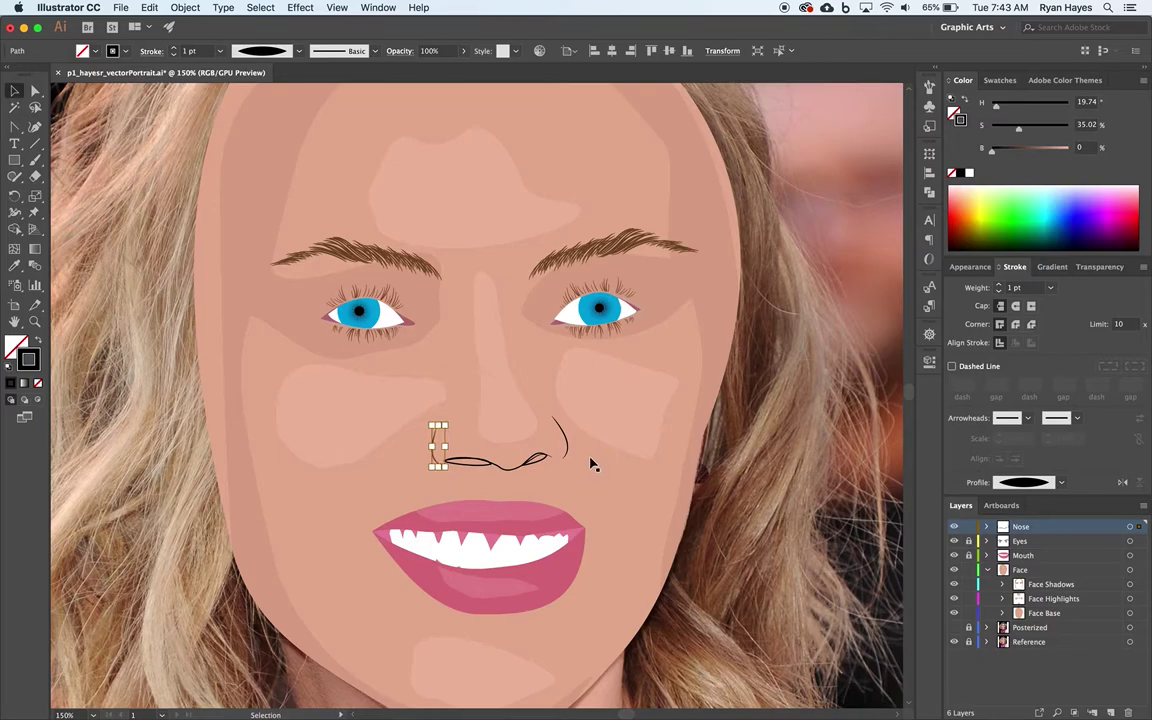
{"action": "left_click", "coordinate": [565, 442]}
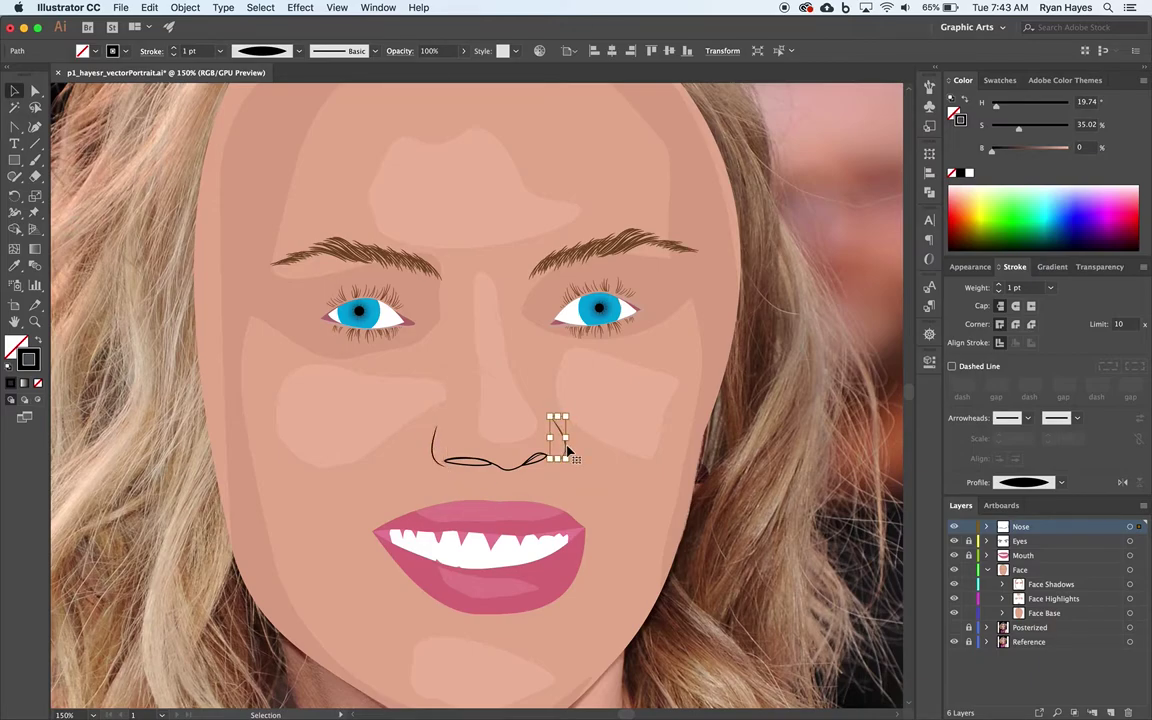
{"action": "key", "text": "Left"}
{"action": "key", "text": "Down"}
{"action": "key", "text": "Down"}
{"action": "left_click", "coordinate": [409, 472]}
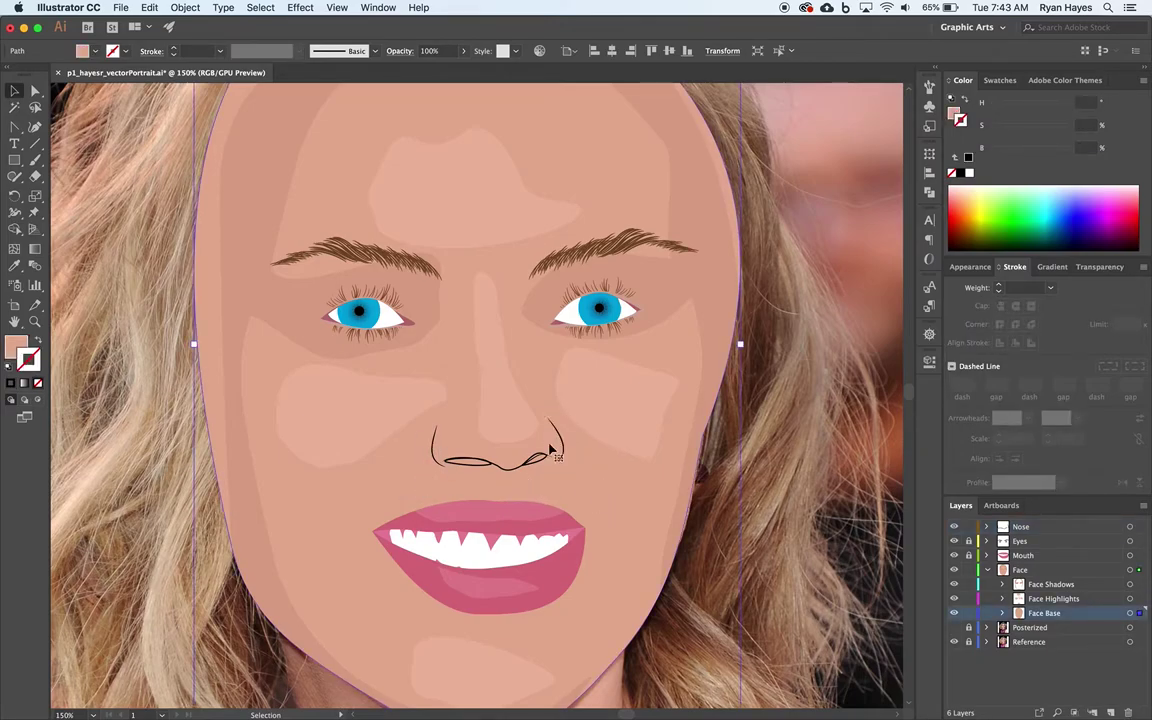
{"action": "left_click", "coordinate": [434, 456]}
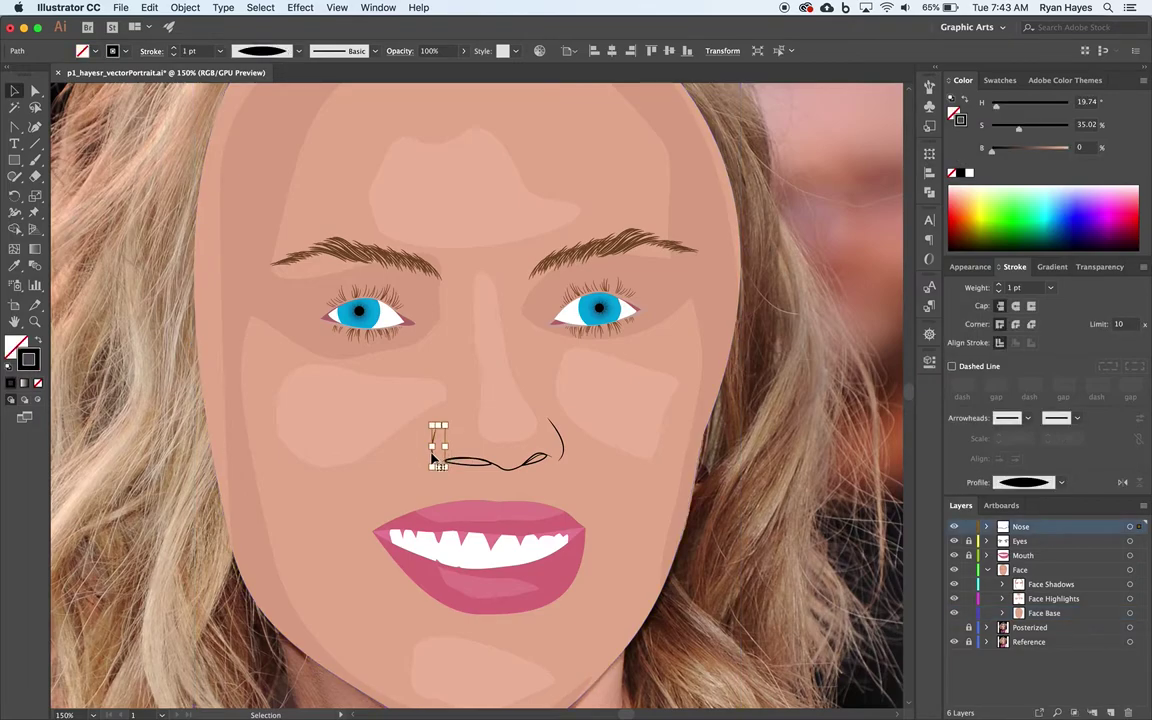
{"action": "left_click", "coordinate": [563, 451], "text": "shift"}
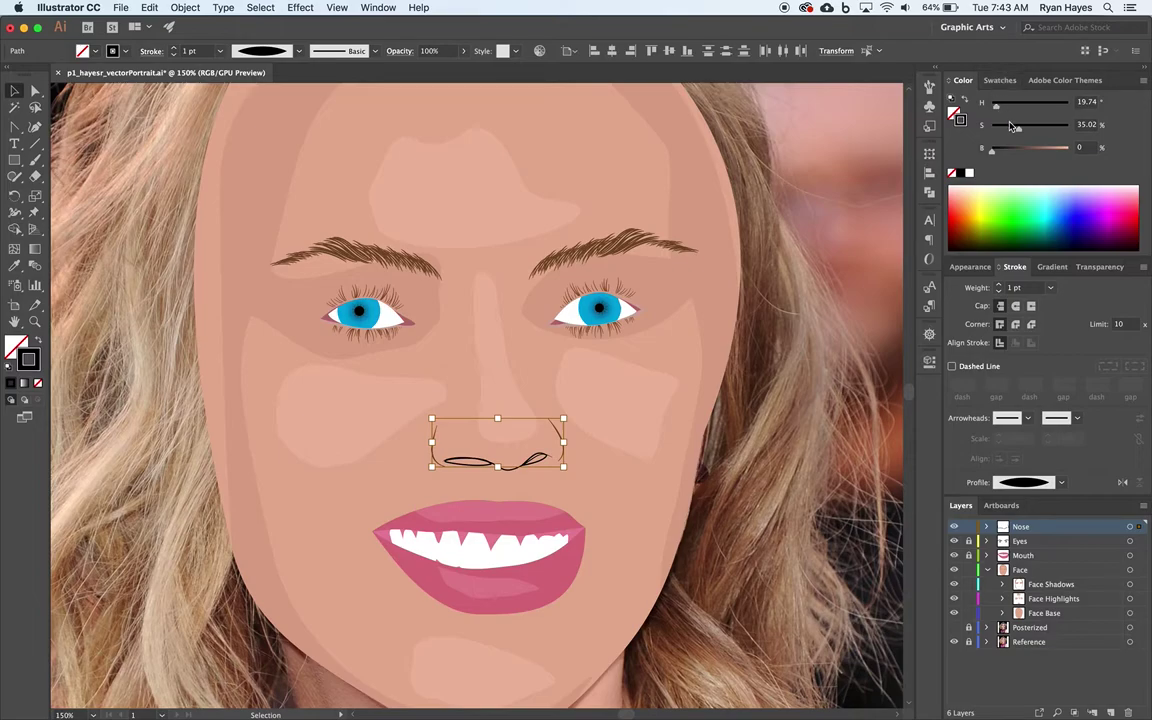
Step: Lighten the nose lines' stroke and apply a tan swatch to it
{"action": "left_click_drag", "start_coordinate": [995, 153], "coordinate": [1020, 155]}
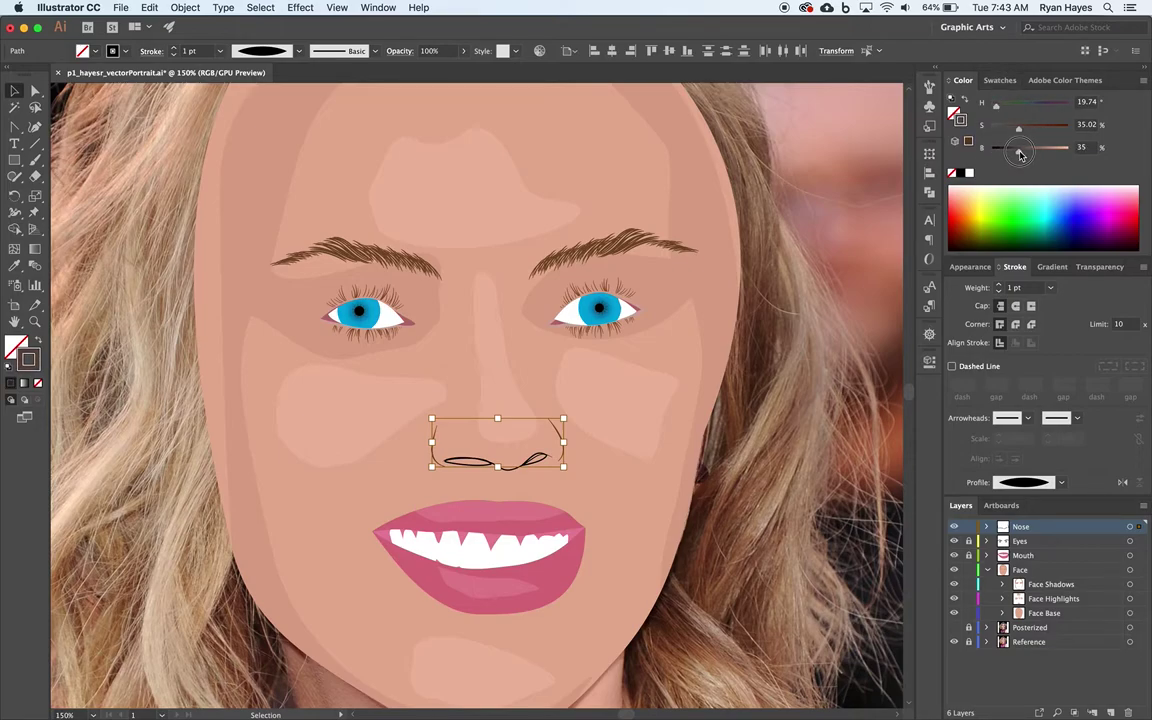
{"action": "left_click", "coordinate": [728, 476]}
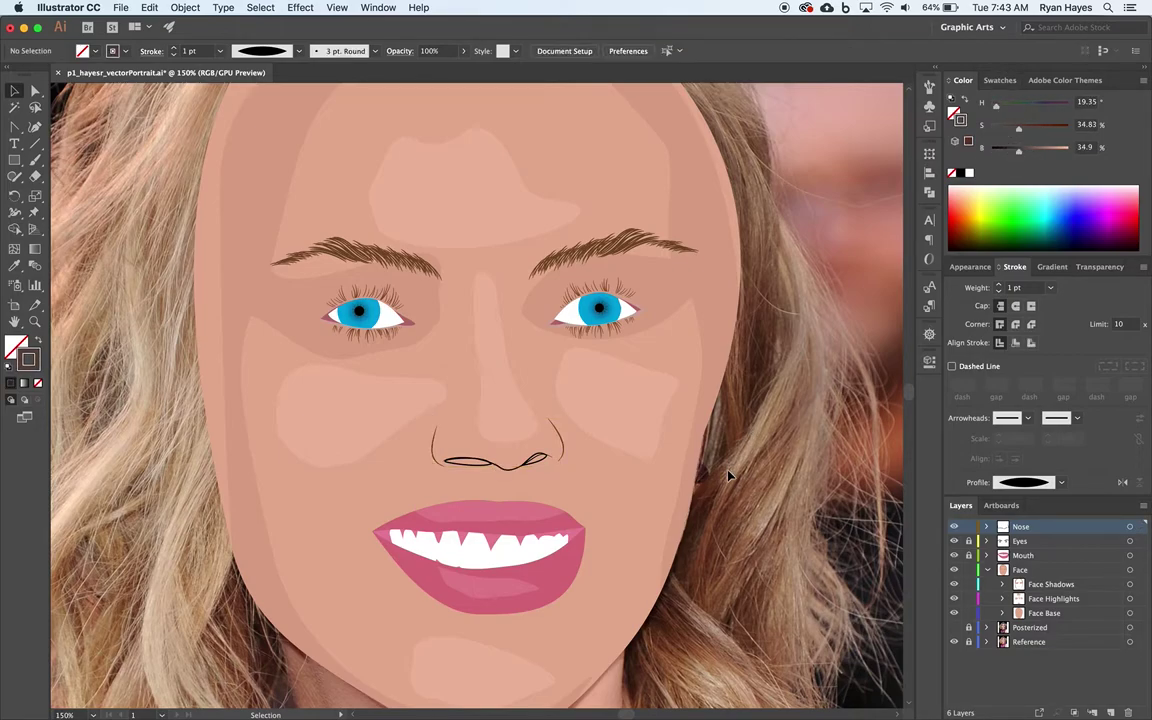
{"action": "left_click", "coordinate": [511, 470]}
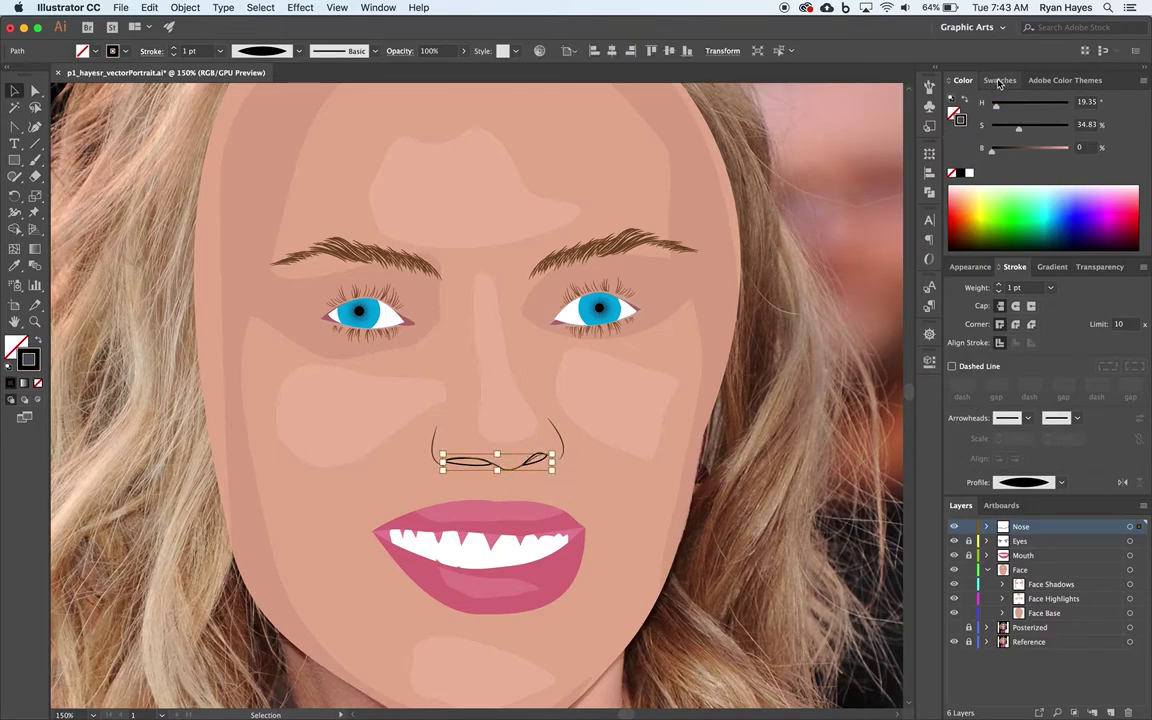
{"action": "left_click", "coordinate": [996, 80]}
{"action": "left_click", "coordinate": [992, 178]}
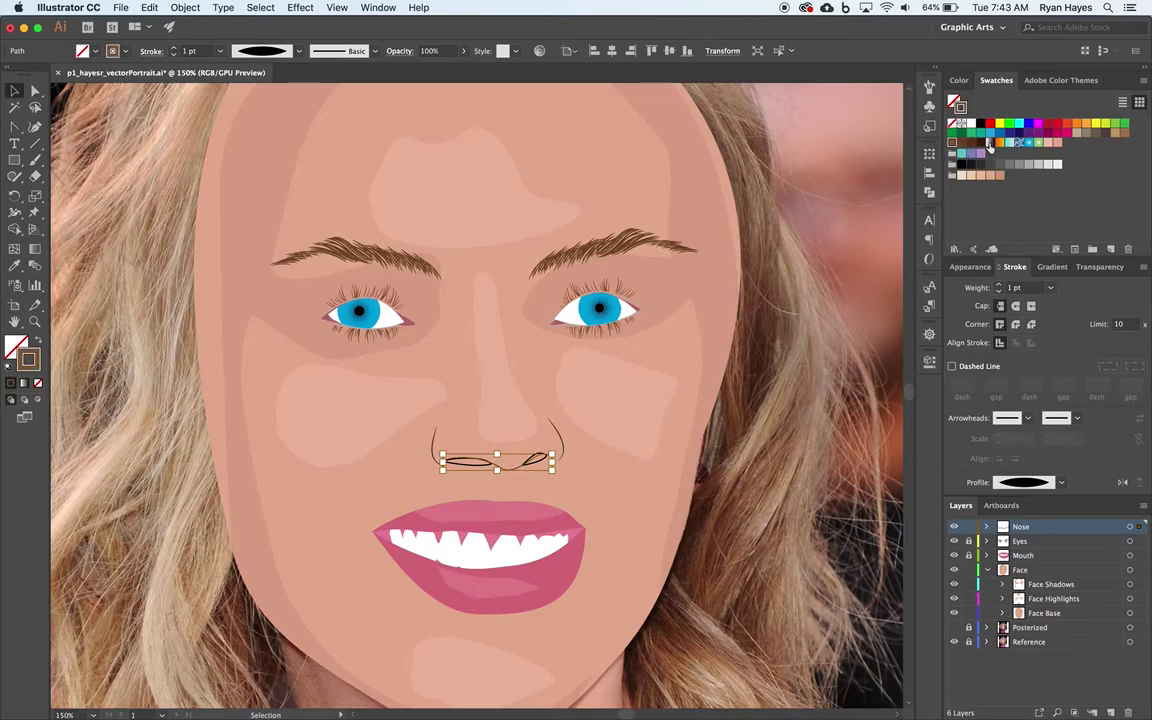
Step: Select the whole nose, set its stroke to a dark brown swatch, then reselect the nostril curve
{"action": "left_click", "coordinate": [650, 451]}
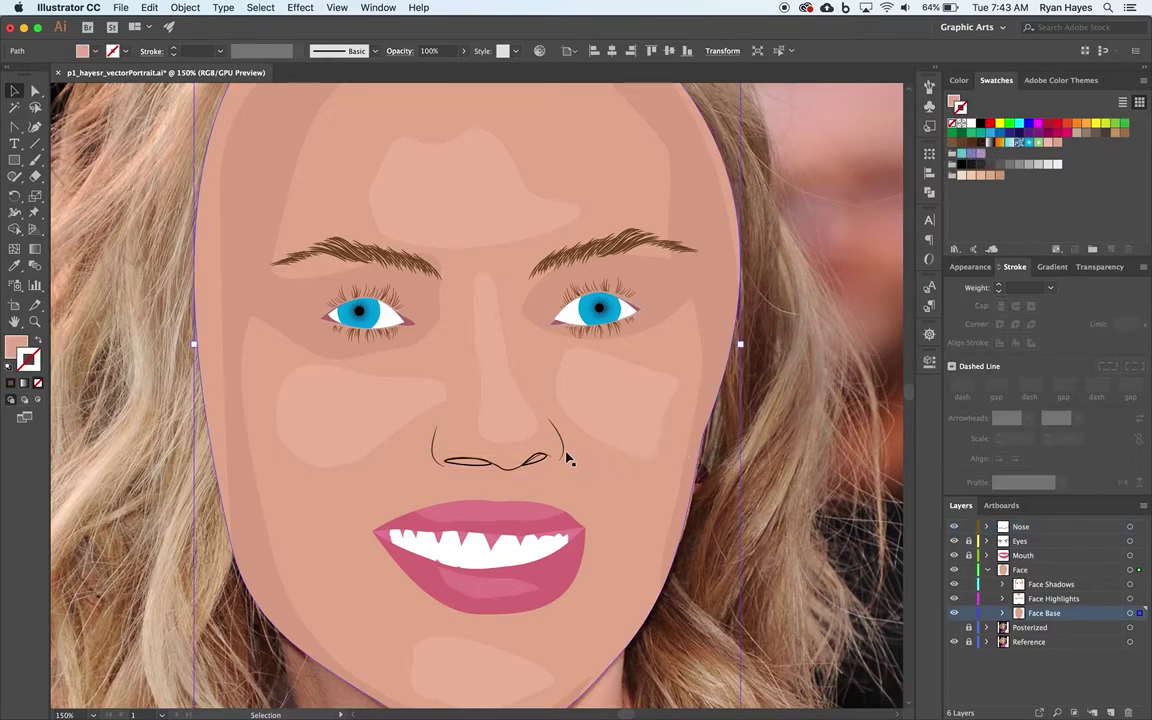
{"action": "left_click", "coordinate": [560, 445]}
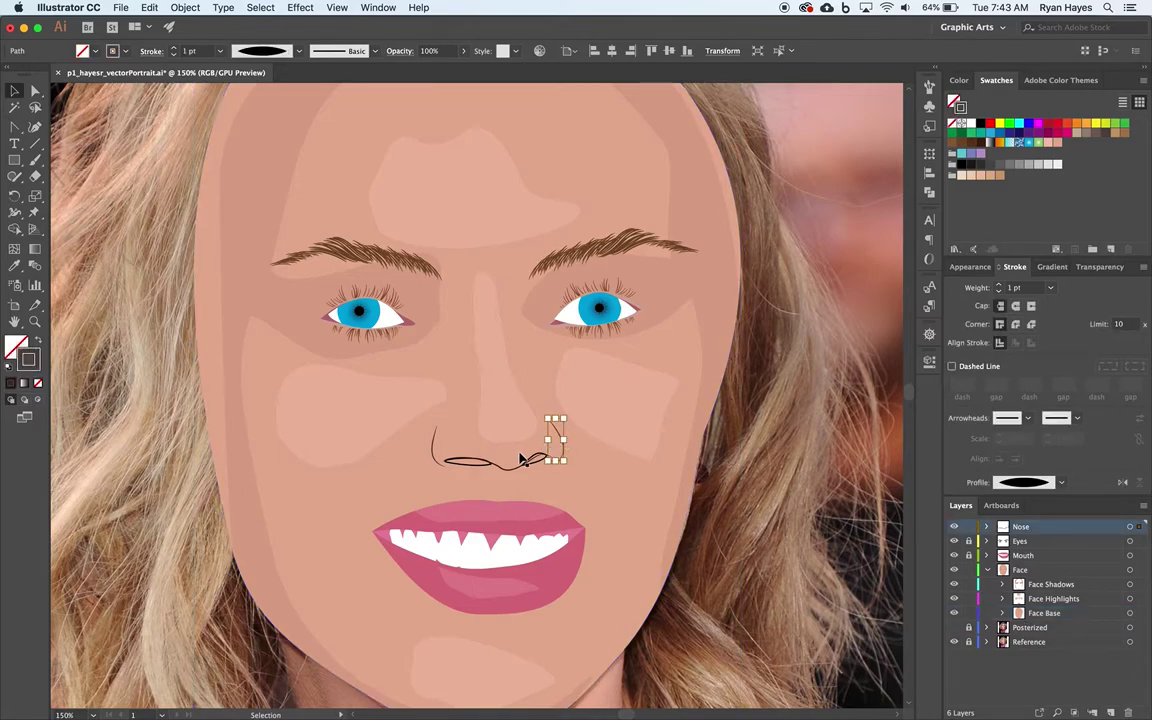
{"action": "left_click_drag", "start_coordinate": [393, 405], "coordinate": [560, 470]}
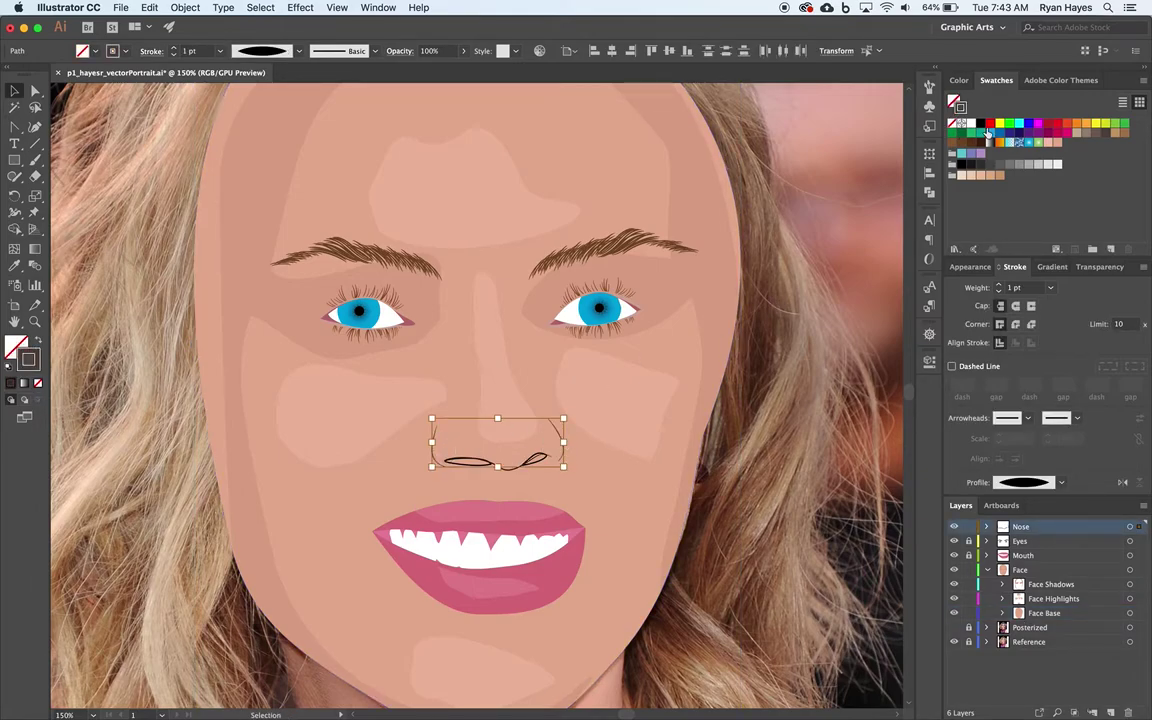
{"action": "left_click", "coordinate": [971, 145]}
{"action": "left_click", "coordinate": [476, 466]}
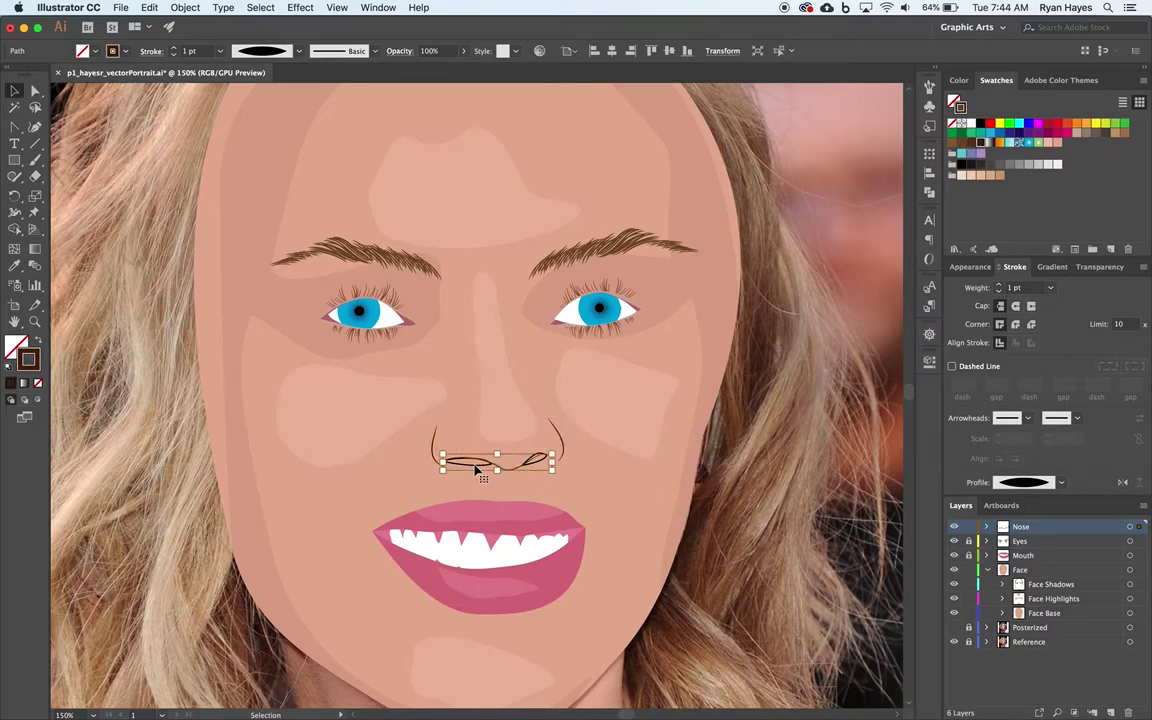
{"action": "left_click", "coordinate": [540, 476]}
{"action": "left_click", "coordinate": [541, 466]}
{"action": "left_click", "coordinate": [571, 484]}
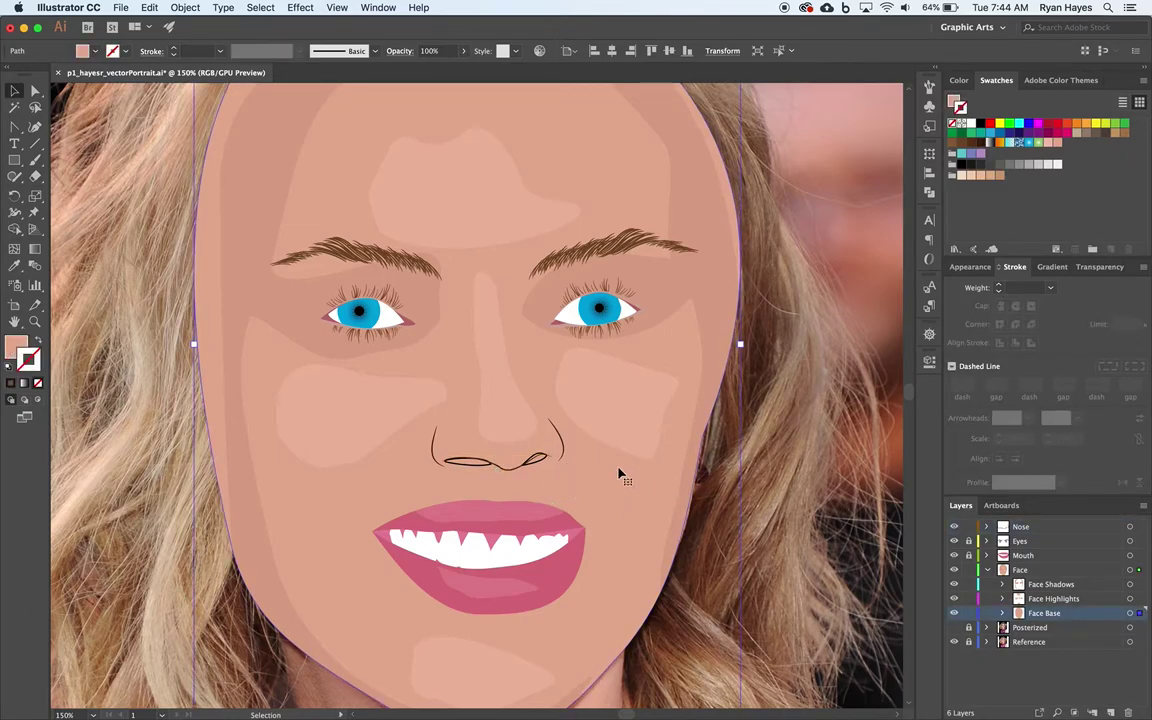
{"action": "left_click", "coordinate": [476, 467]}
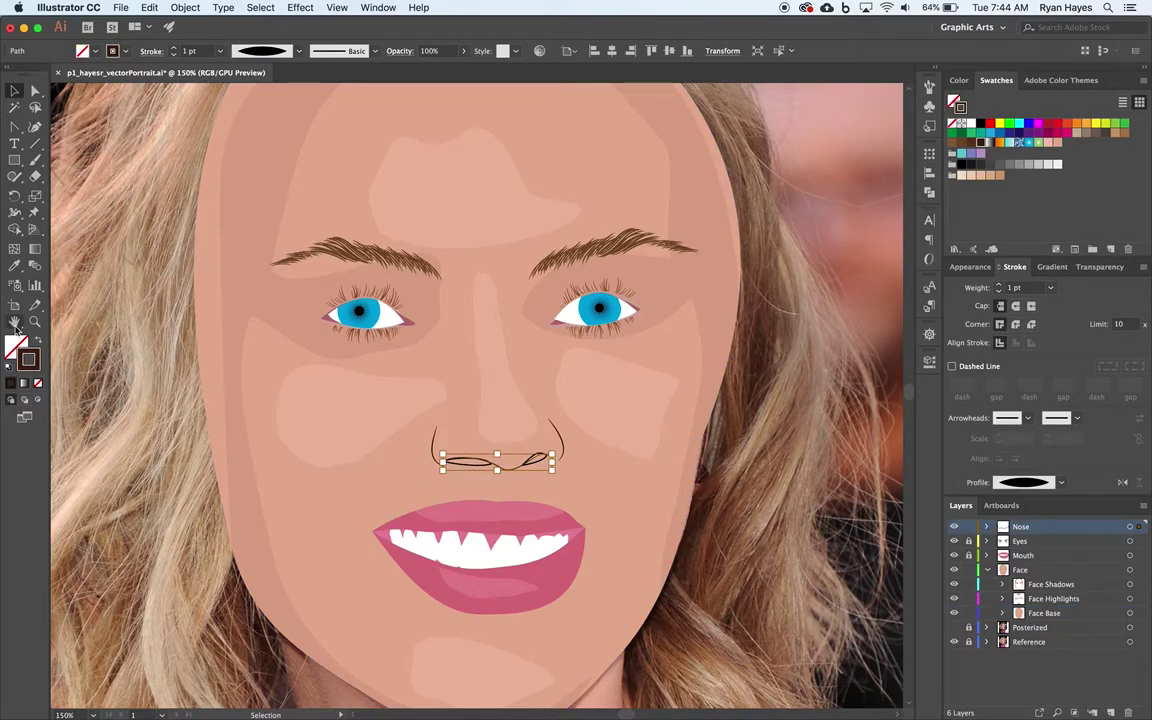
{"action": "left_click", "coordinate": [34, 321]}
Step: Zoom in on the nose and give the left nostril a dark-brown stroke and fill
{"action": "left_click_drag", "start_coordinate": [463, 458], "coordinate": [610, 502]}
{"action": "left_click", "coordinate": [14, 90]}
{"action": "left_click", "coordinate": [473, 524]}
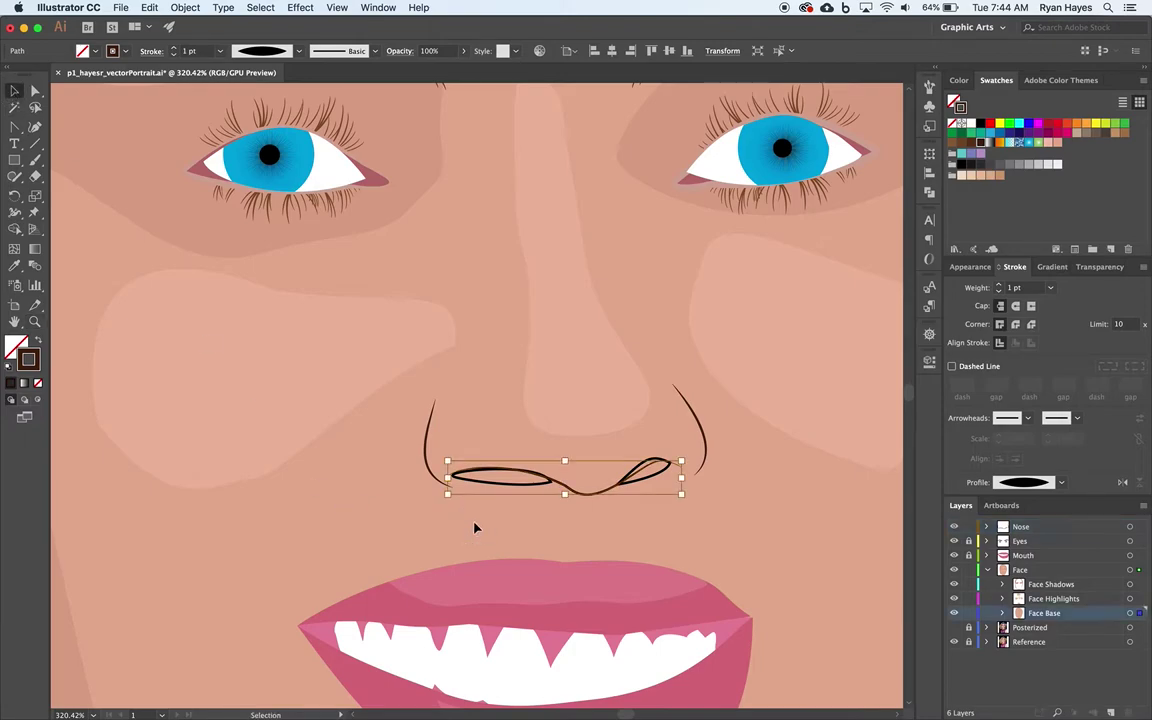
{"action": "left_click", "coordinate": [510, 487]}
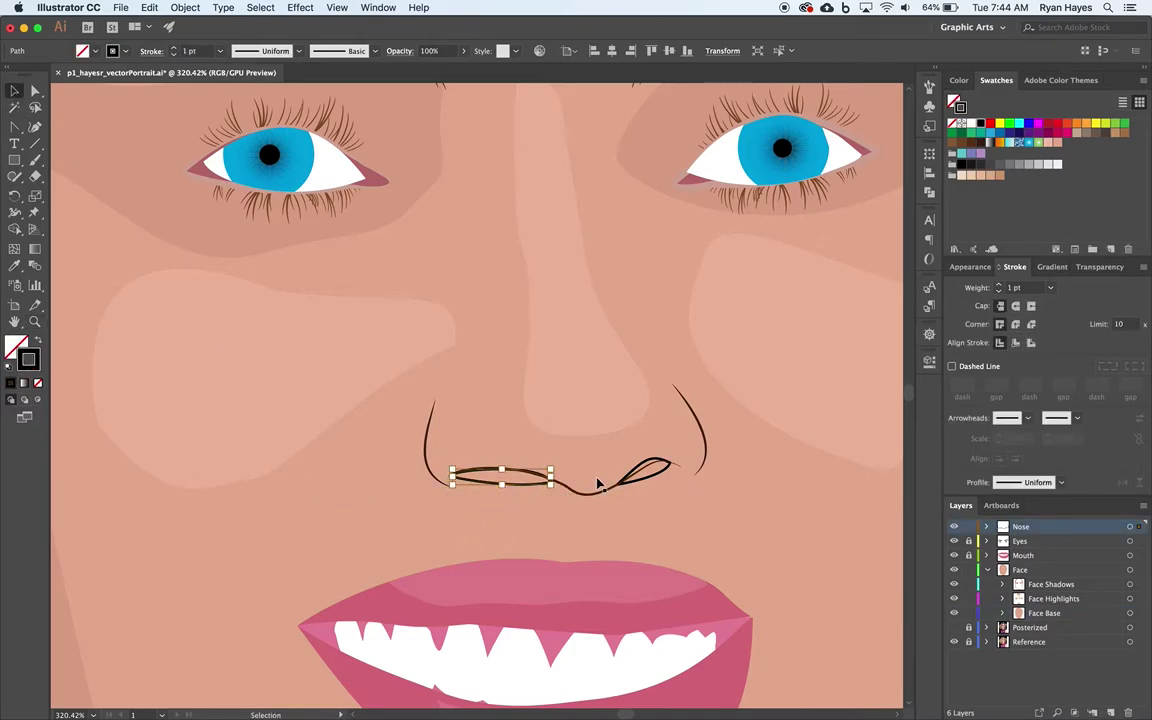
{"action": "left_click", "coordinate": [980, 143]}
{"action": "left_click", "coordinate": [955, 103]}
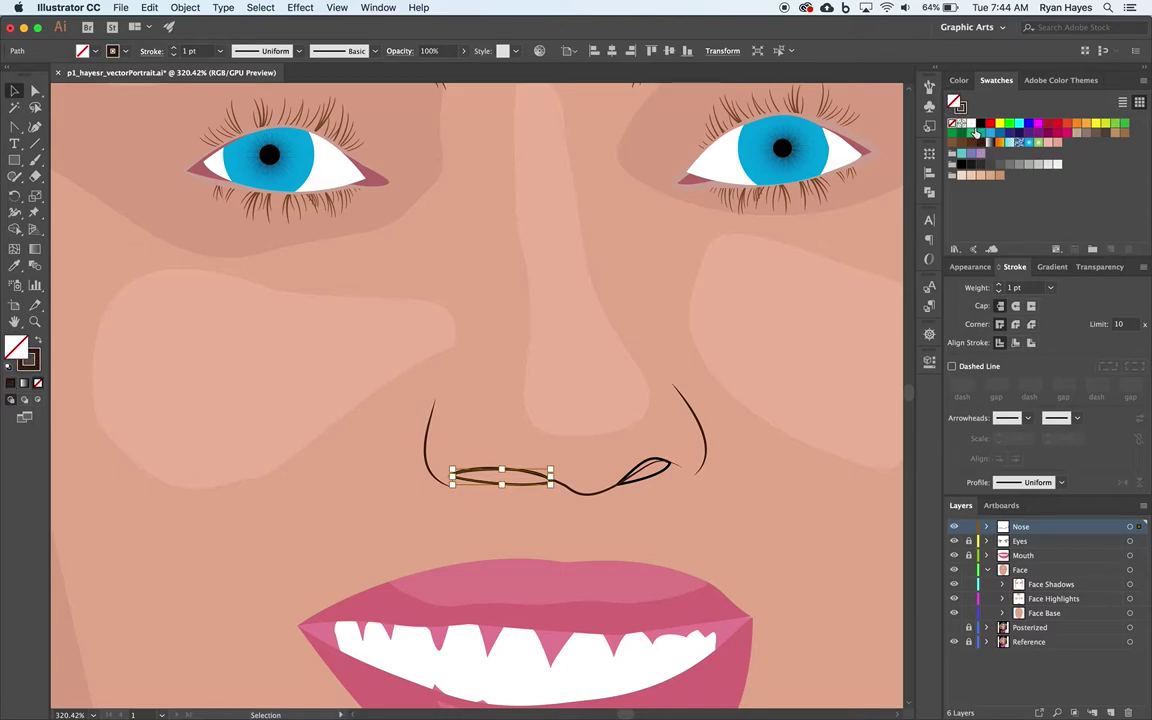
{"action": "left_click", "coordinate": [980, 143]}
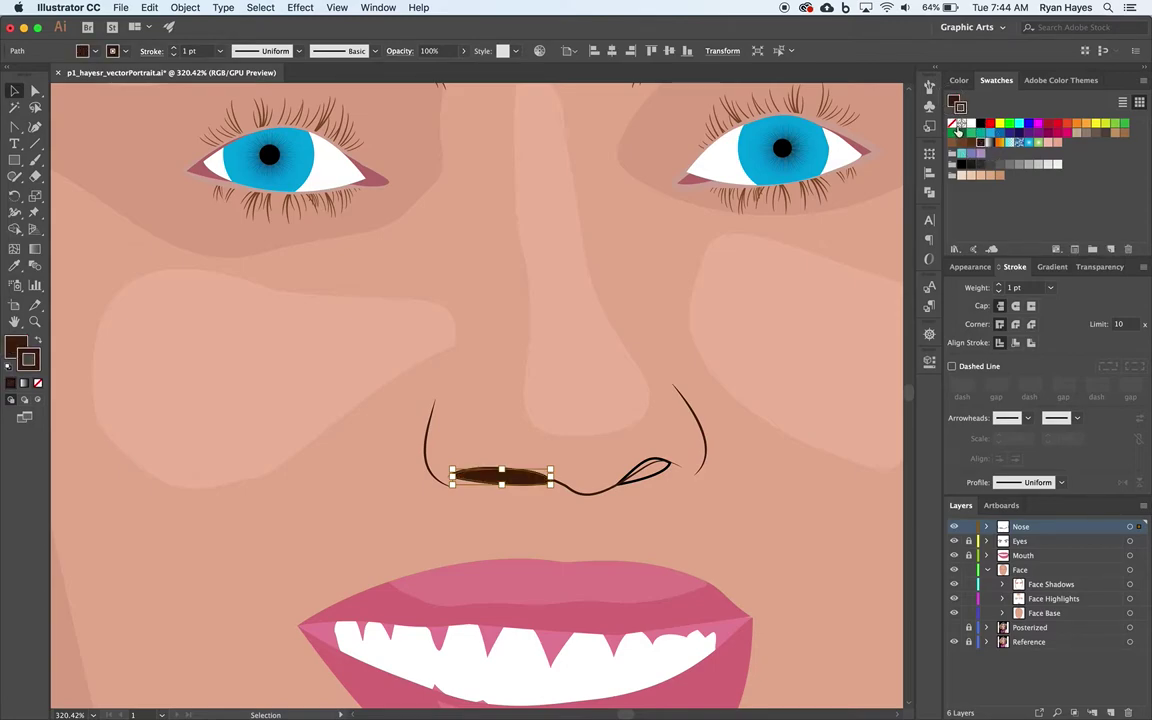
{"action": "left_click", "coordinate": [522, 527]}
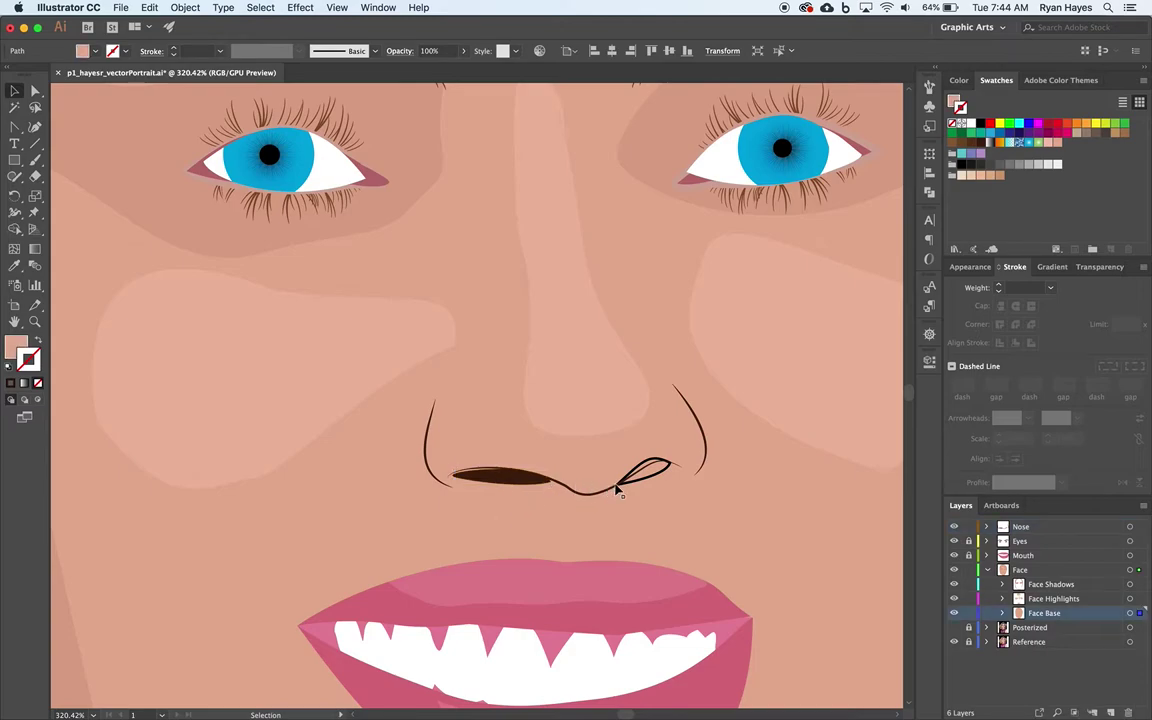
Step: Copy the dark-brown fill onto the right nostril with the Eyedropper, then select the nostril path
{"action": "left_click", "coordinate": [645, 470]}
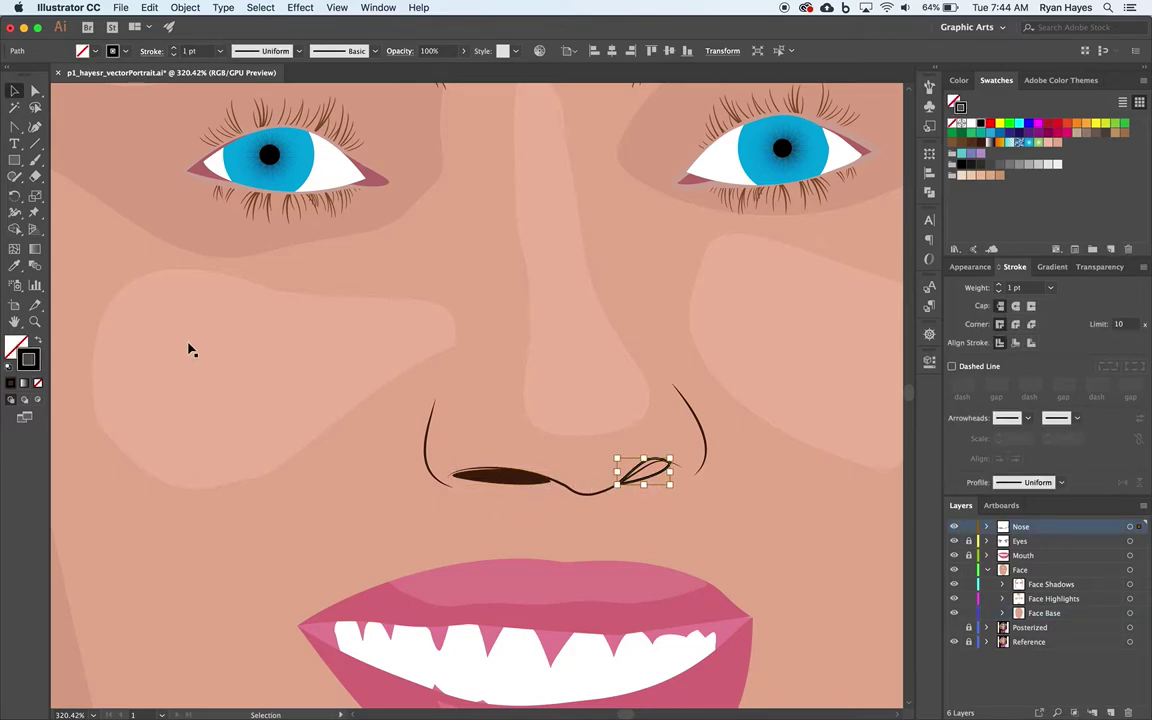
{"action": "left_click", "coordinate": [14, 265]}
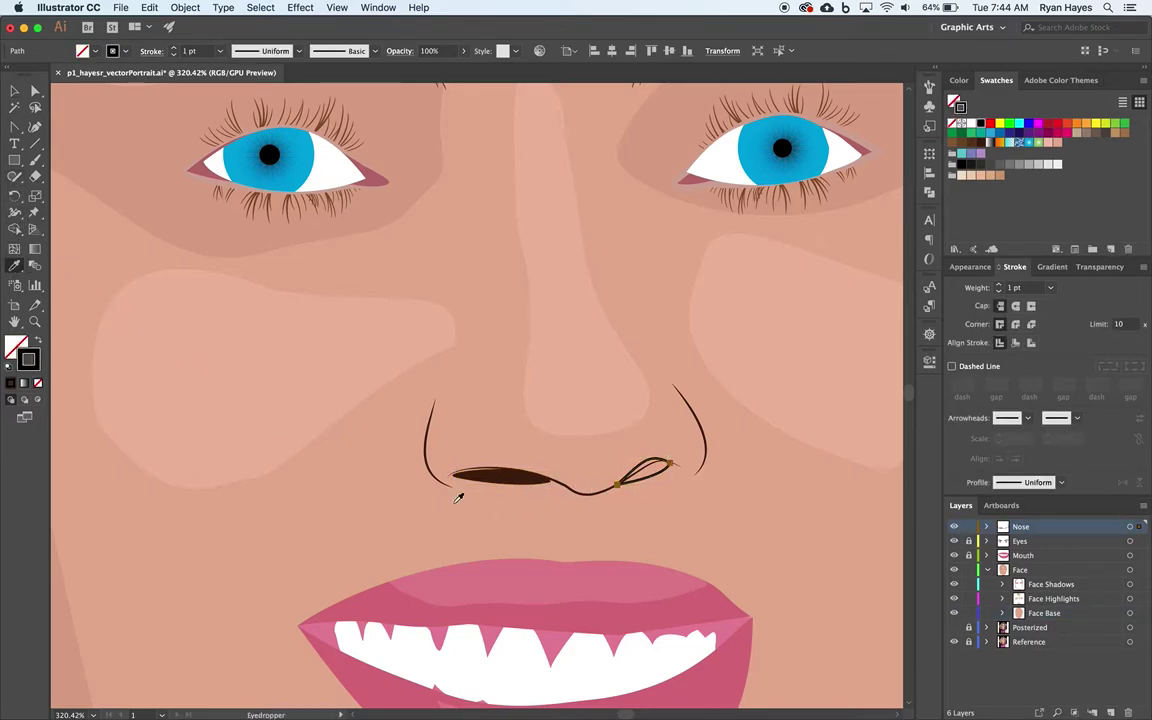
{"action": "left_click", "coordinate": [519, 478]}
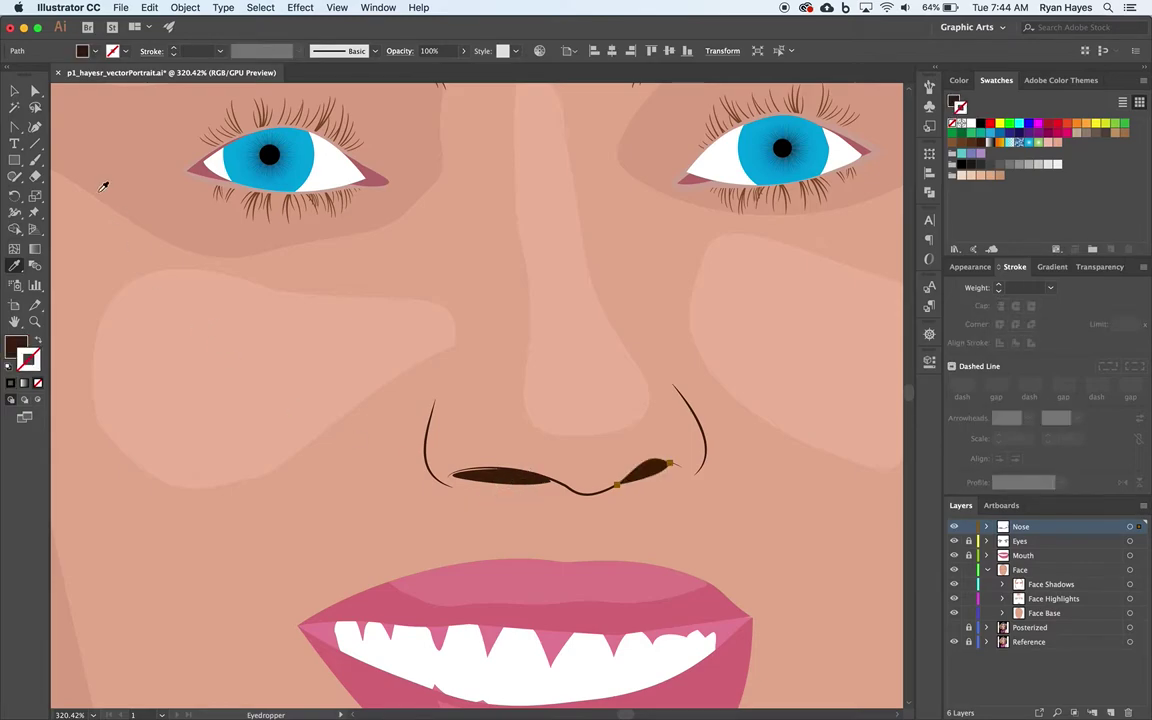
{"action": "left_click", "coordinate": [14, 90]}
{"action": "left_click", "coordinate": [420, 541]}
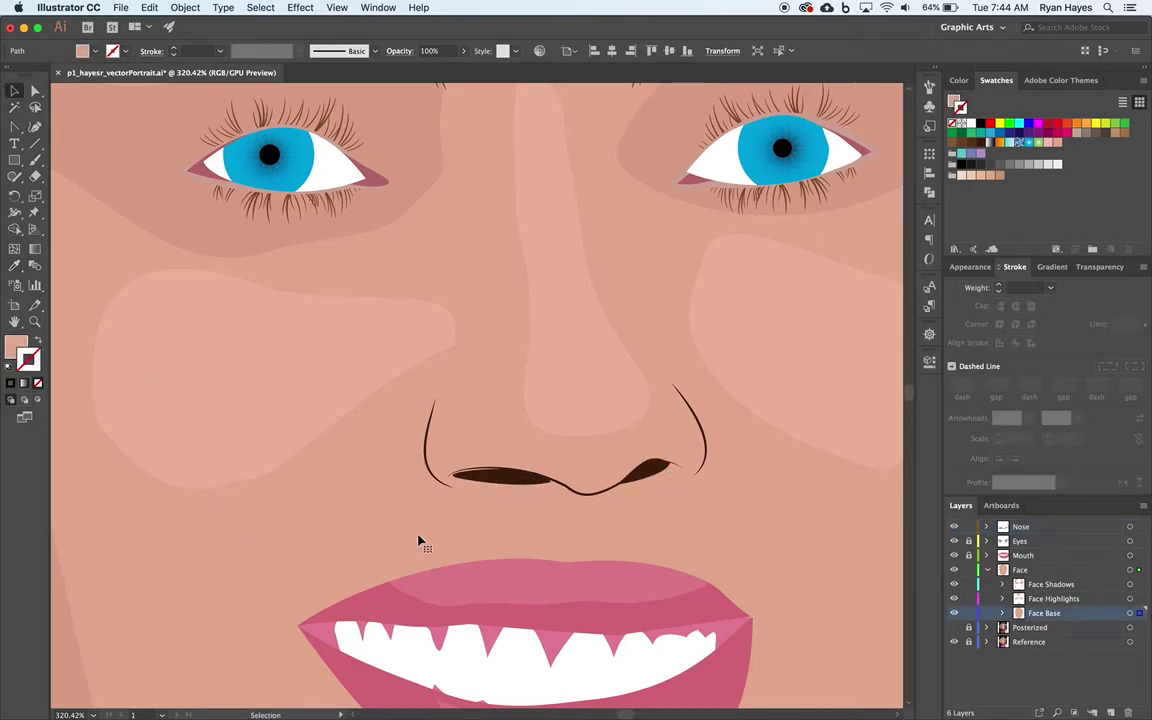
{"action": "left_click", "coordinate": [567, 490]}
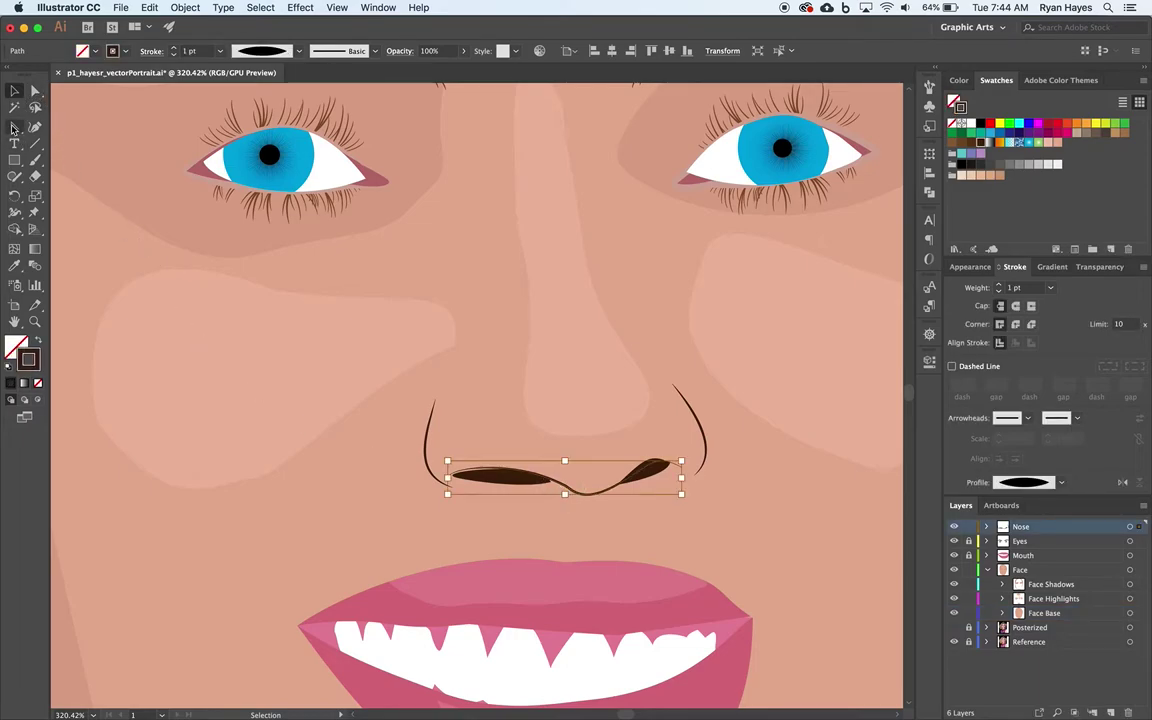
Step: Adjust the nostril path's direction handles so the left curve rounds and the middle line dips downward
{"action": "left_click", "coordinate": [14, 127]}
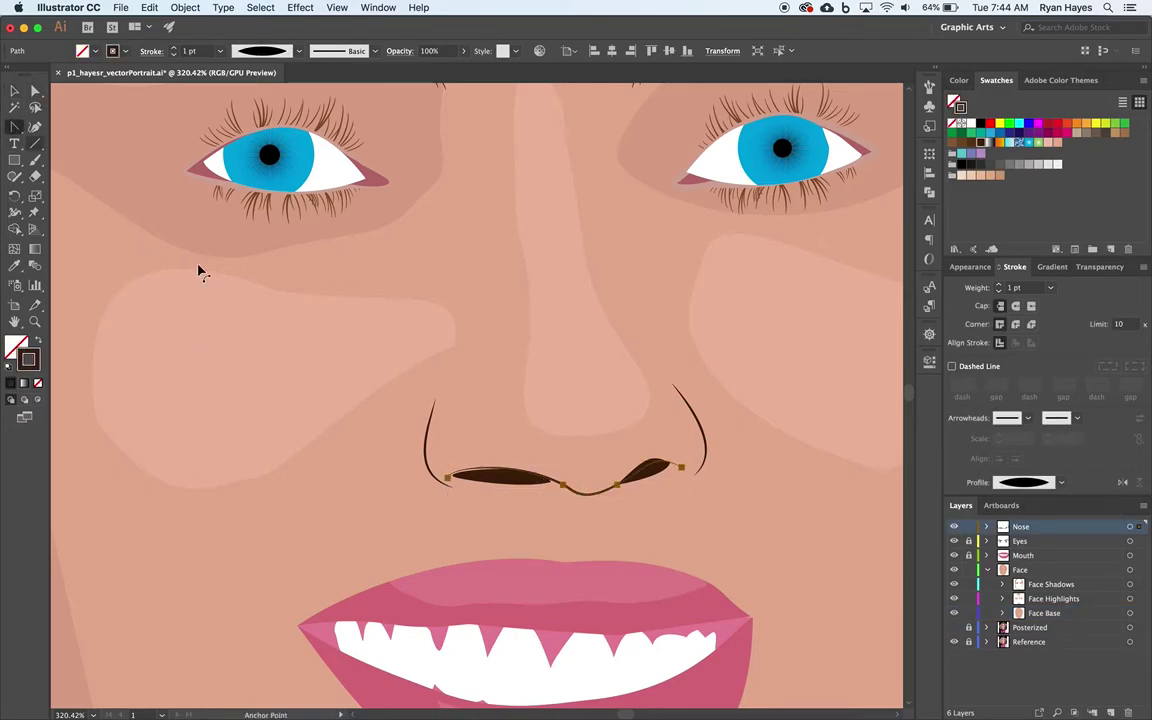
{"action": "left_click", "coordinate": [479, 476]}
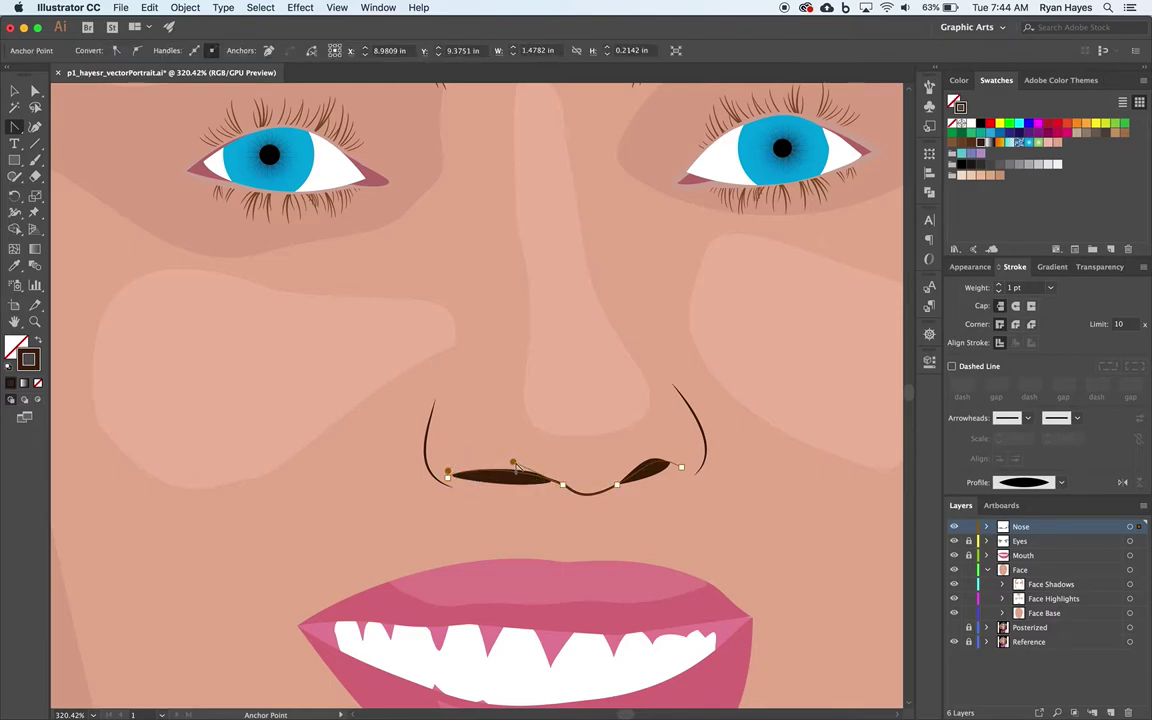
{"action": "left_click", "coordinate": [512, 465]}
{"action": "left_click_drag", "start_coordinate": [512, 465], "coordinate": [515, 458]}
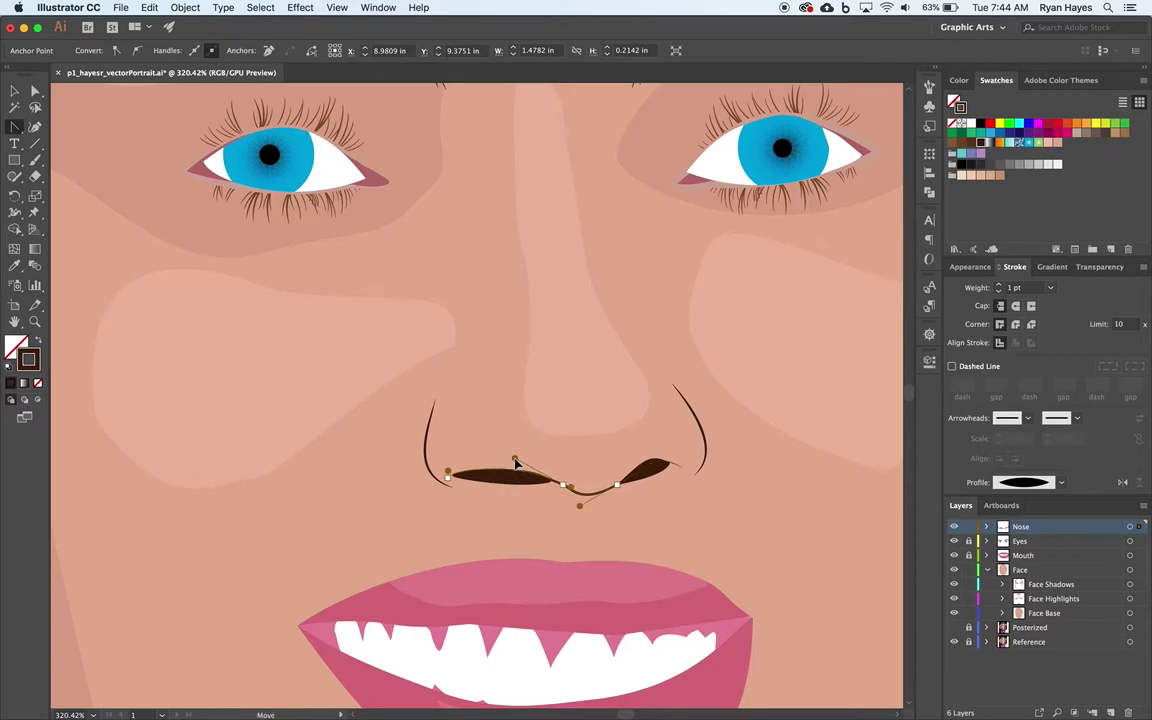
{"action": "left_click", "coordinate": [659, 476]}
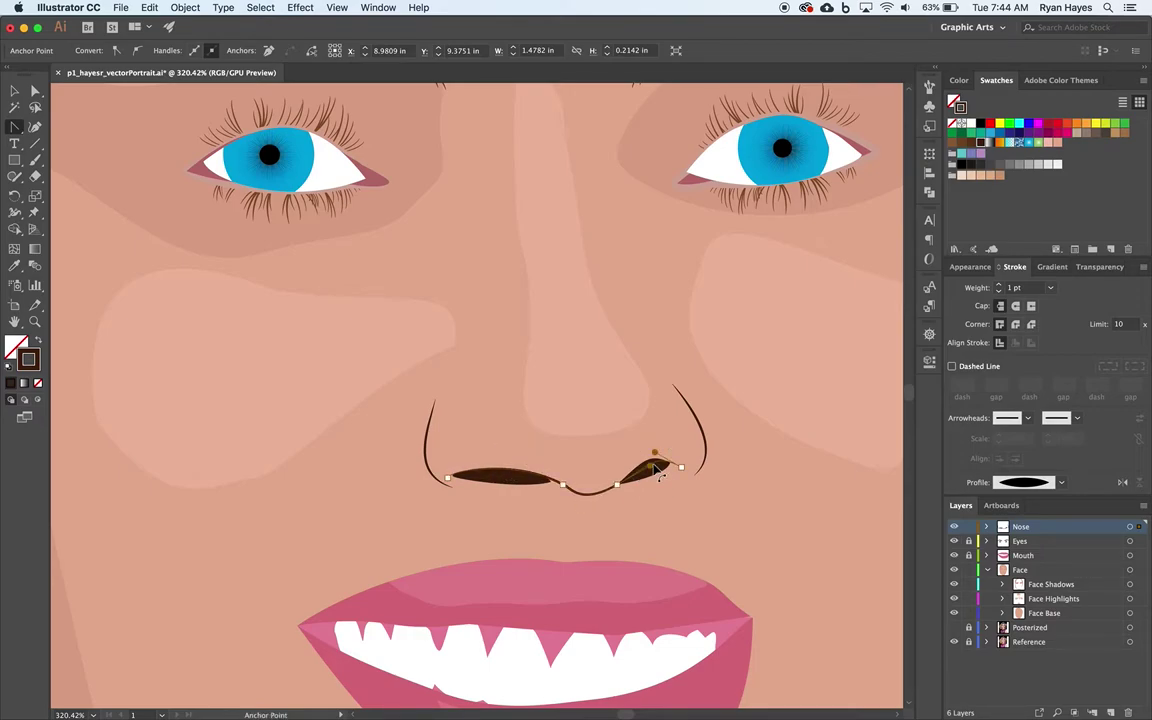
{"action": "left_click_drag", "start_coordinate": [643, 460], "coordinate": [648, 464]}
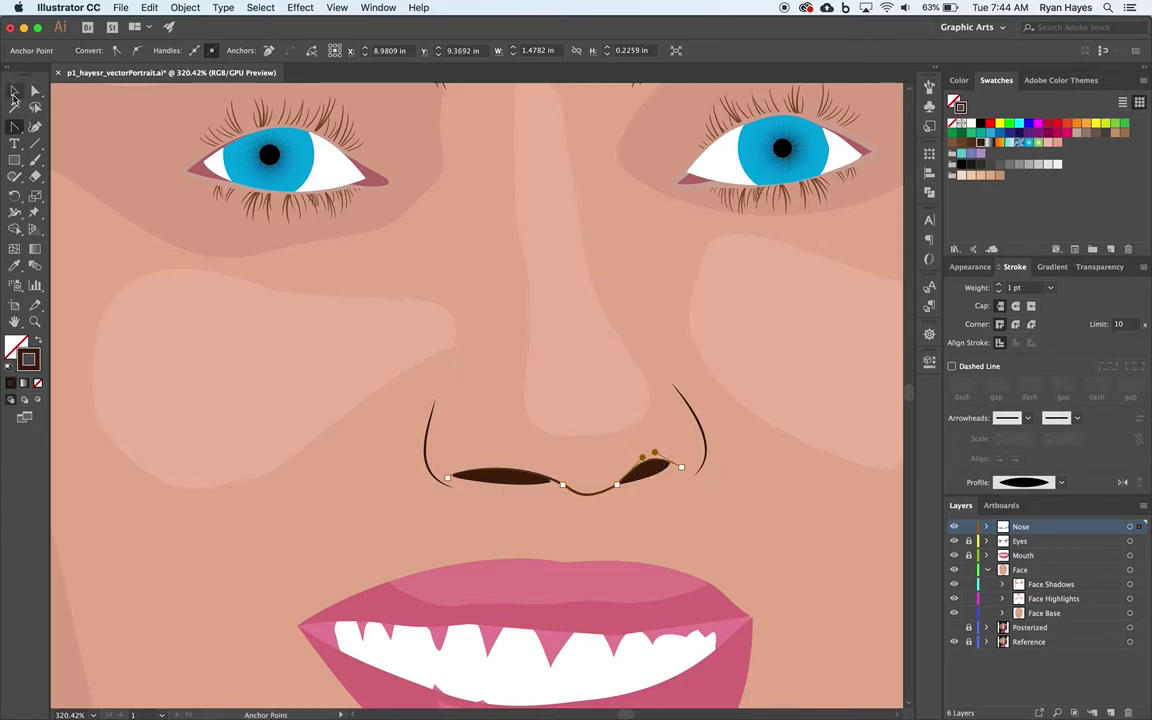
{"action": "left_click", "coordinate": [14, 92]}
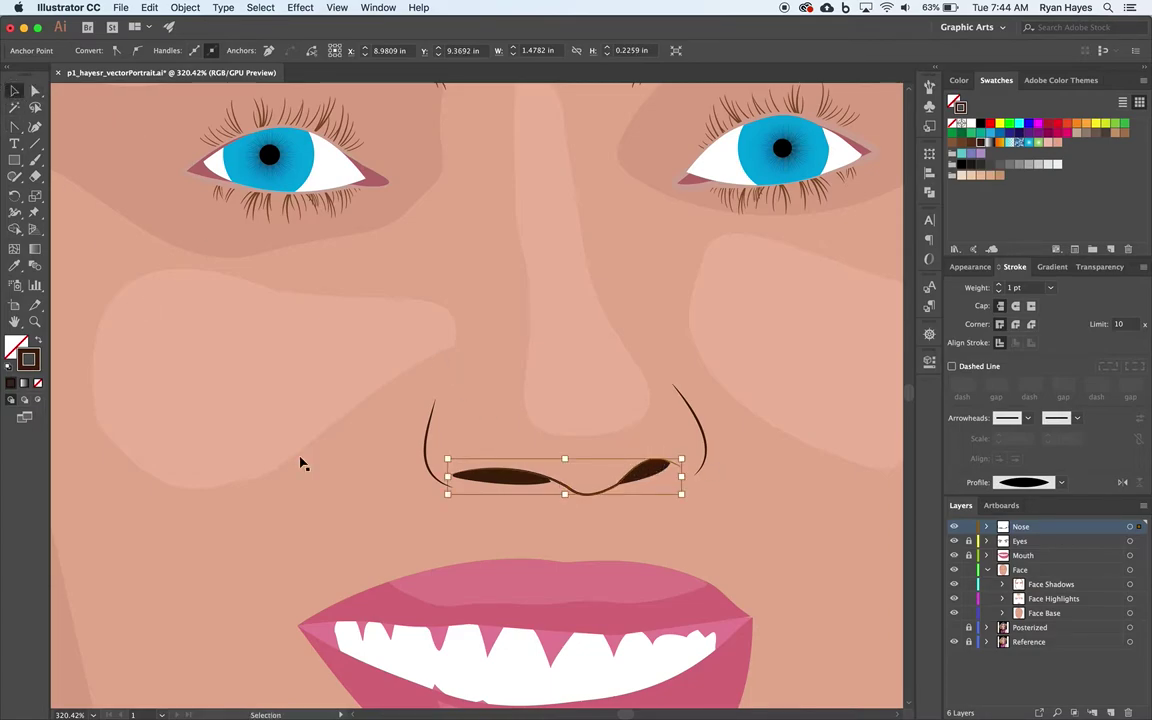
{"action": "left_click", "coordinate": [390, 545]}
Step: Zoom out to view the whole portrait and return to the Selection tool
{"action": "key", "text": "a"}
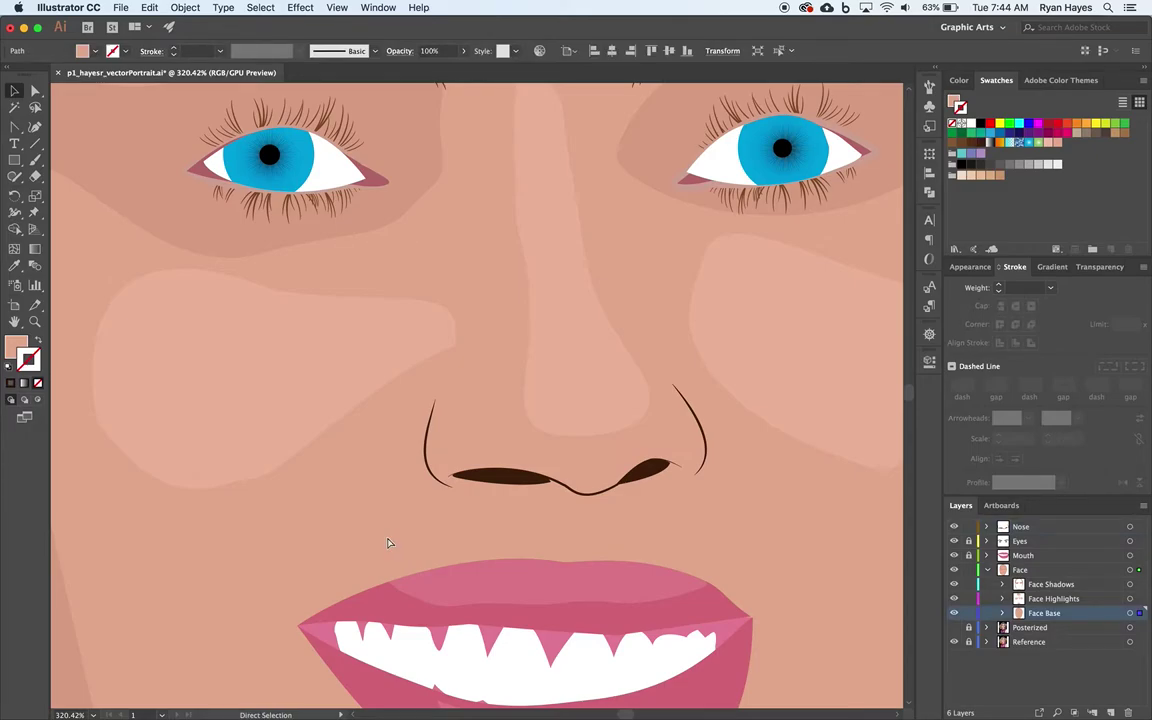
{"action": "scroll", "coordinate": [390, 545], "scroll_direction": "down", "scroll_amount": 5}
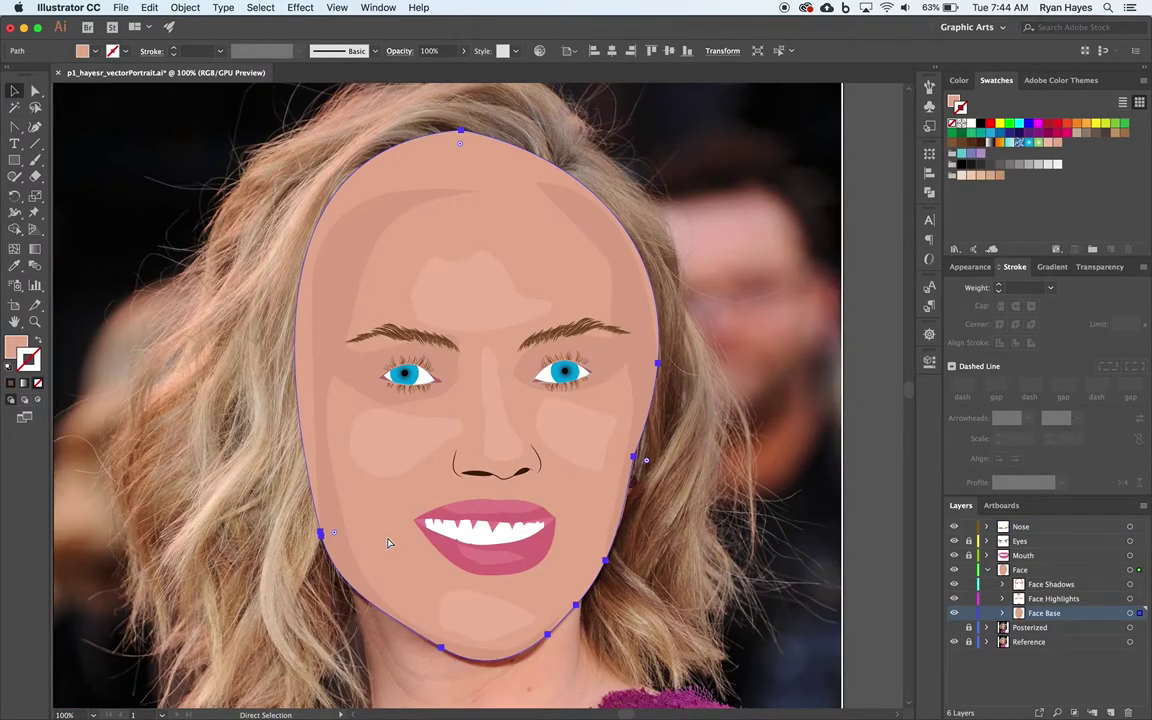
{"action": "key", "text": "v"}
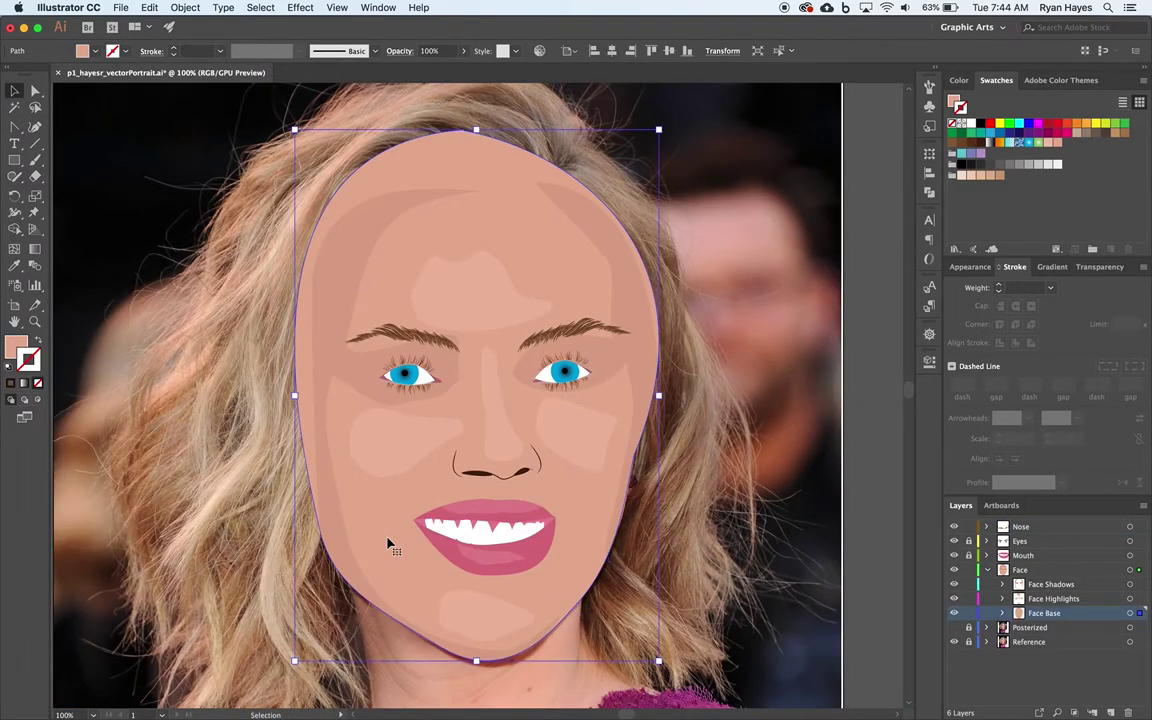
Step: Lower the right and left nose side curves to about 25% opacity
{"action": "left_click", "coordinate": [538, 466]}
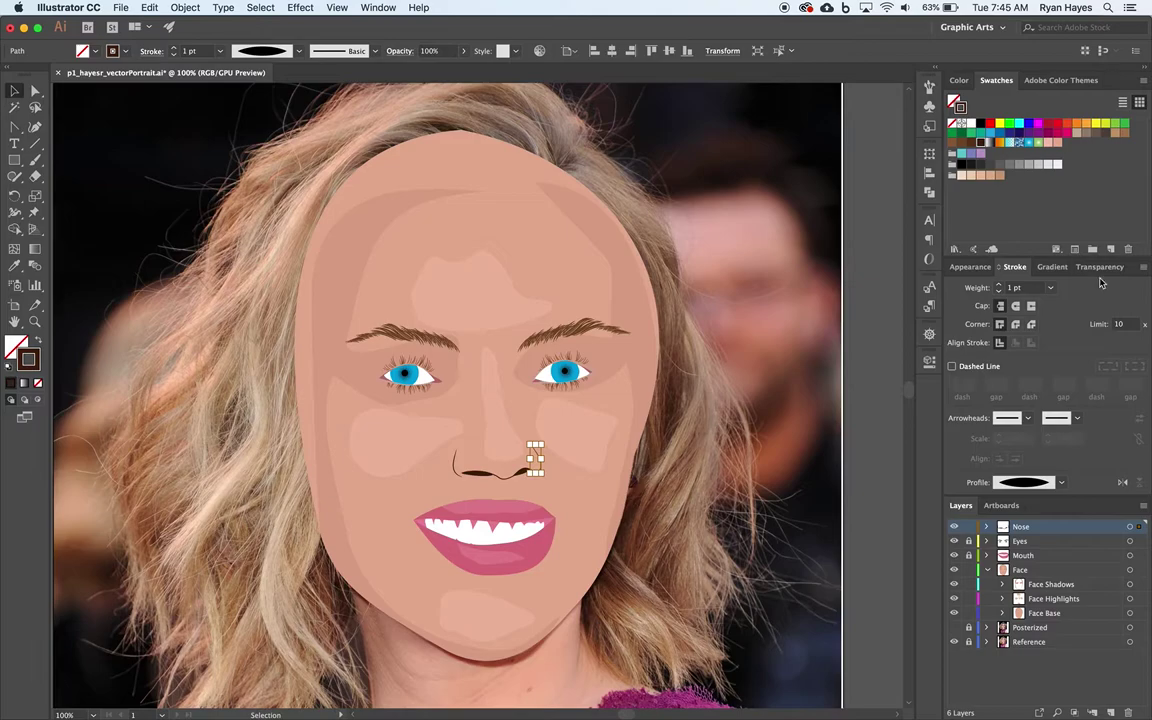
{"action": "left_click", "coordinate": [1099, 267]}
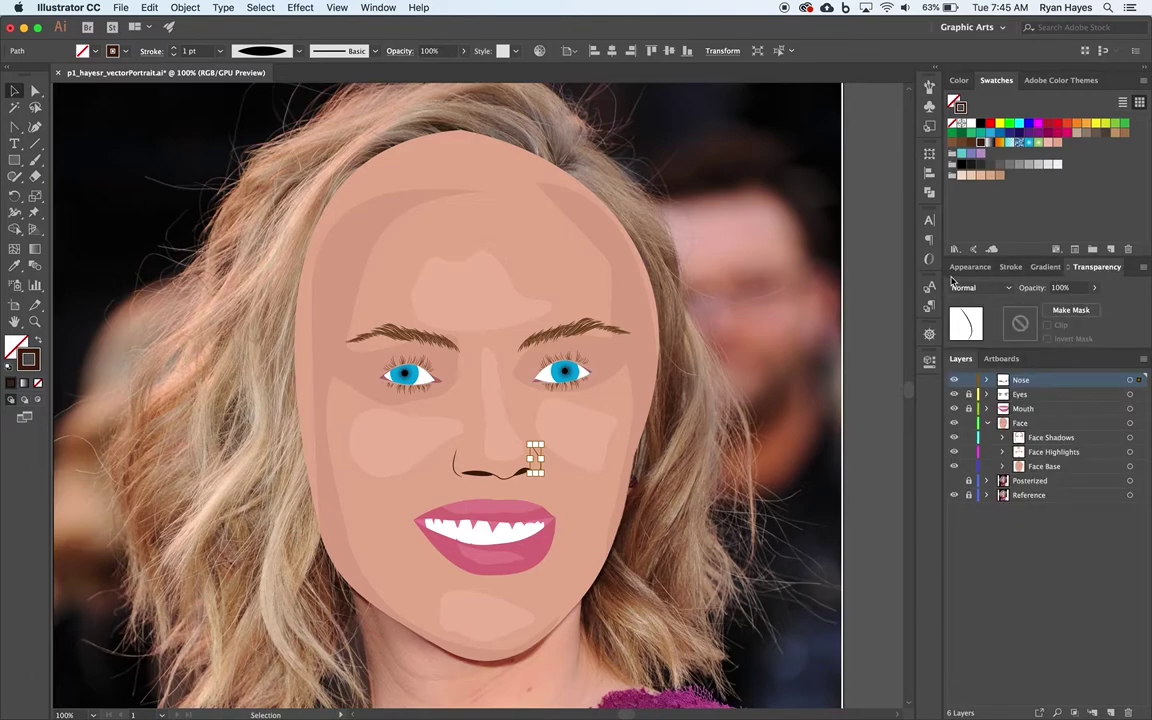
{"action": "left_click", "coordinate": [1093, 288]}
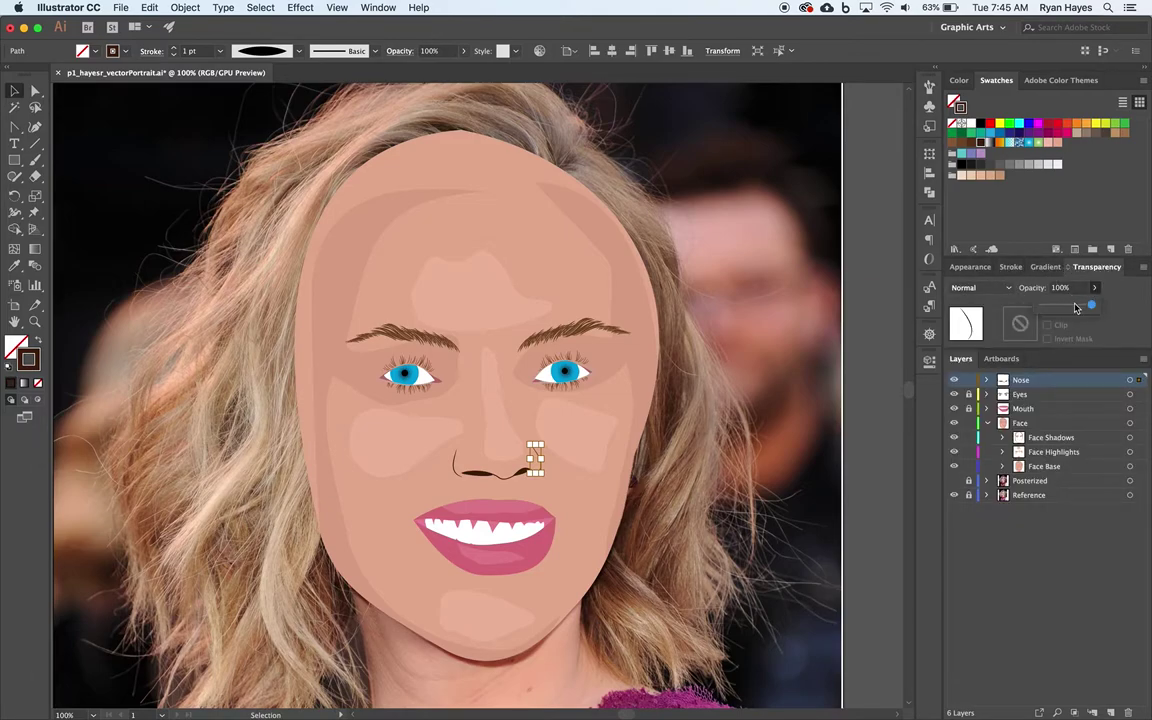
{"action": "left_click", "coordinate": [1066, 308]}
{"action": "left_click_drag", "start_coordinate": [1056, 312], "coordinate": [1052, 311]}
{"action": "left_click", "coordinate": [877, 465]}
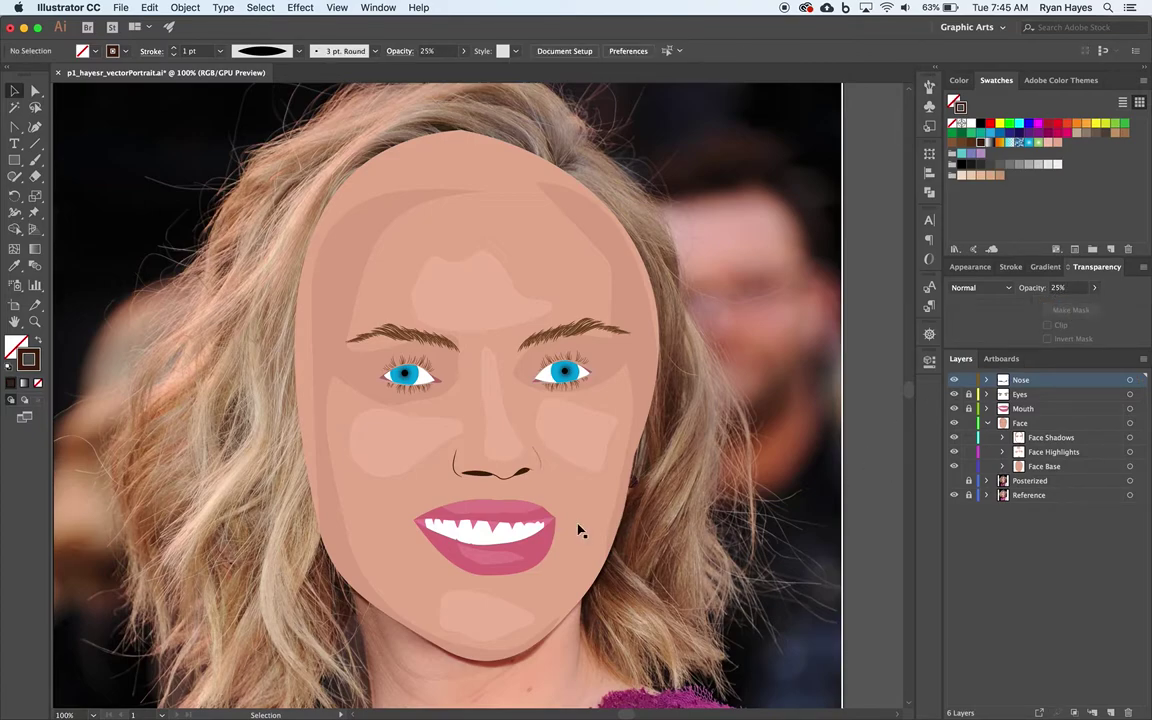
{"action": "left_click", "coordinate": [455, 470]}
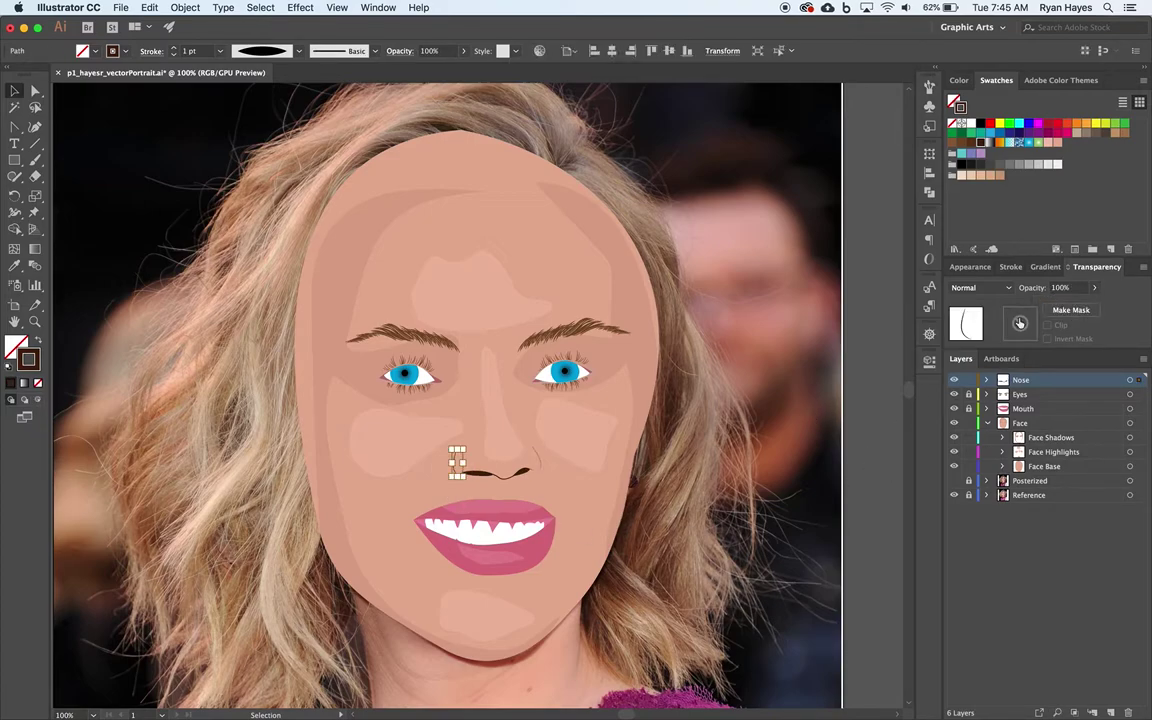
{"action": "left_click", "coordinate": [1094, 288]}
{"action": "left_click_drag", "start_coordinate": [1092, 302], "coordinate": [1057, 308]}
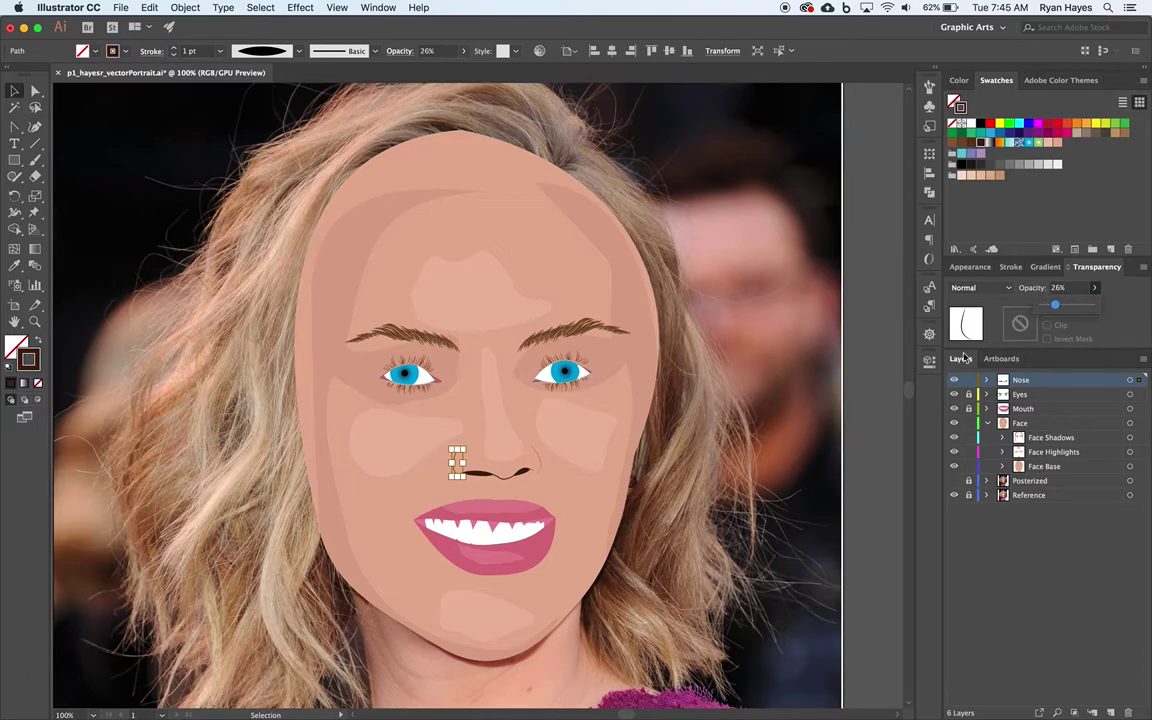
{"action": "left_click", "coordinate": [810, 494]}
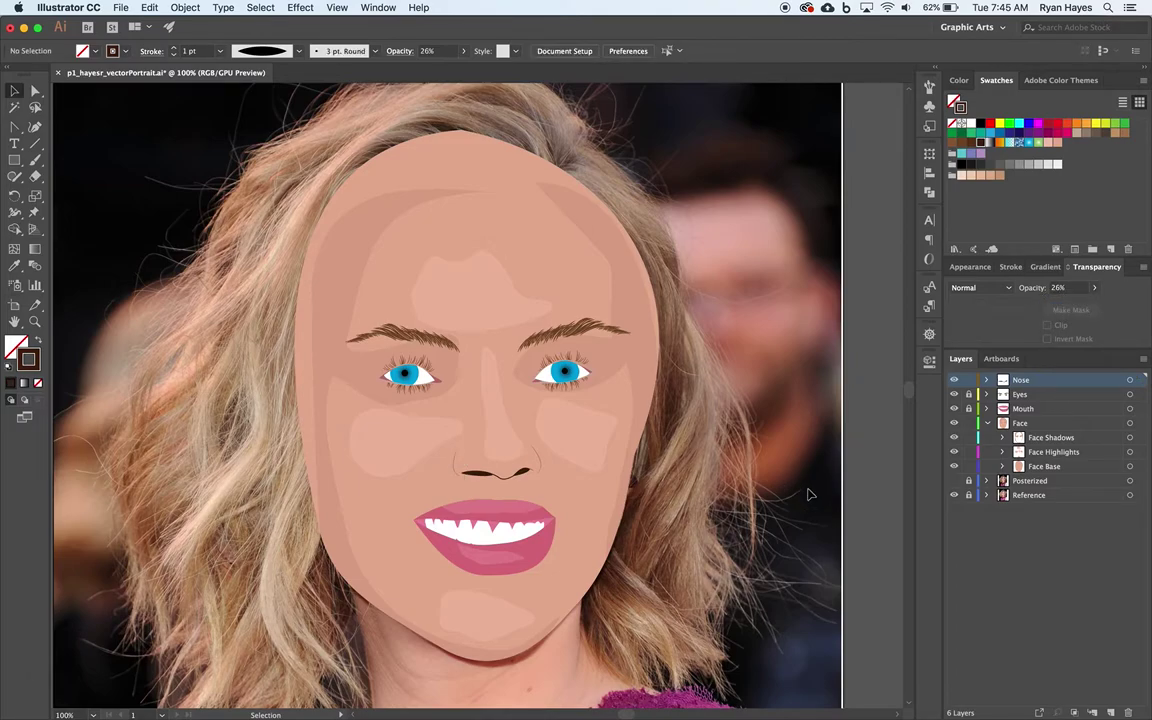
Step: Set the nostril line path to 40% opacity
{"action": "left_click", "coordinate": [505, 472]}
{"action": "key", "text": "ctrl+z"}
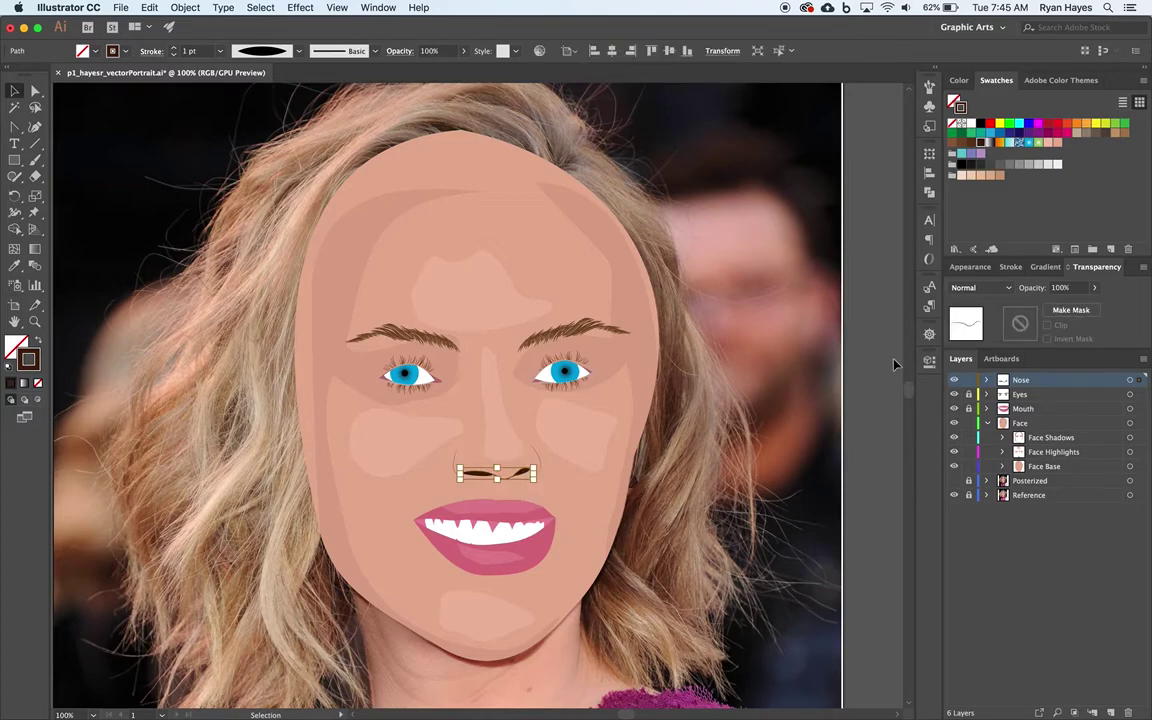
{"action": "left_click", "coordinate": [1094, 287]}
{"action": "left_click_drag", "start_coordinate": [1091, 309], "coordinate": [1062, 311]}
{"action": "left_click", "coordinate": [512, 521]}
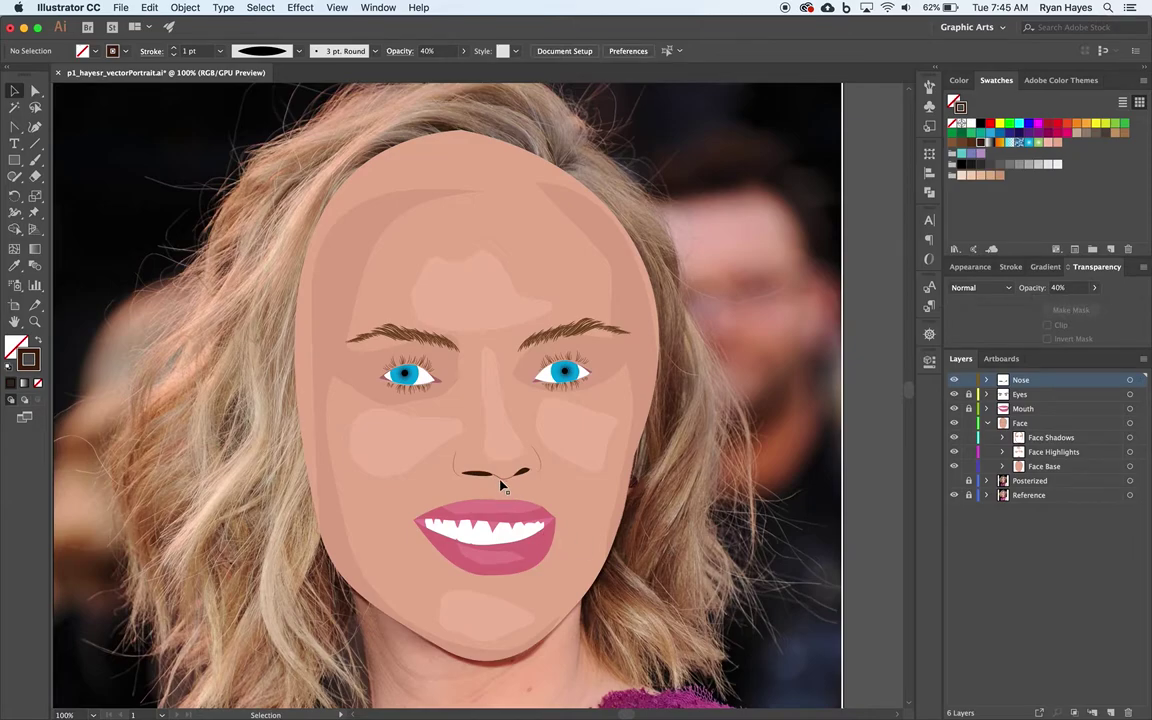